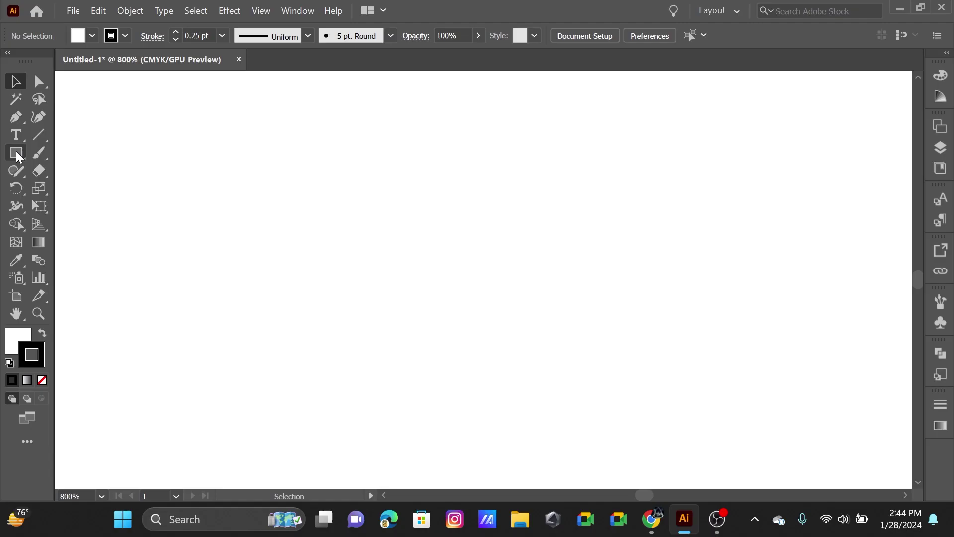
# - Open the Rectangle Tool's flyout to show the basic shape tools
pyautogui.click(15, 153)
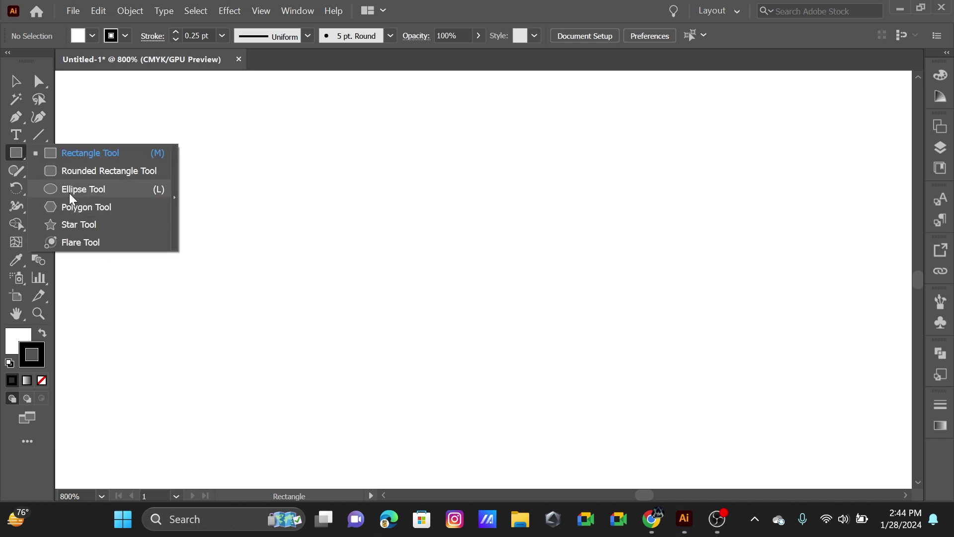
# - Draw a circle with the Ellipse Tool and place an overlapping copy to its right
pyautogui.click(79, 189)
pyautogui.moveTo(338, 233); pyautogui.dragTo(368, 262)
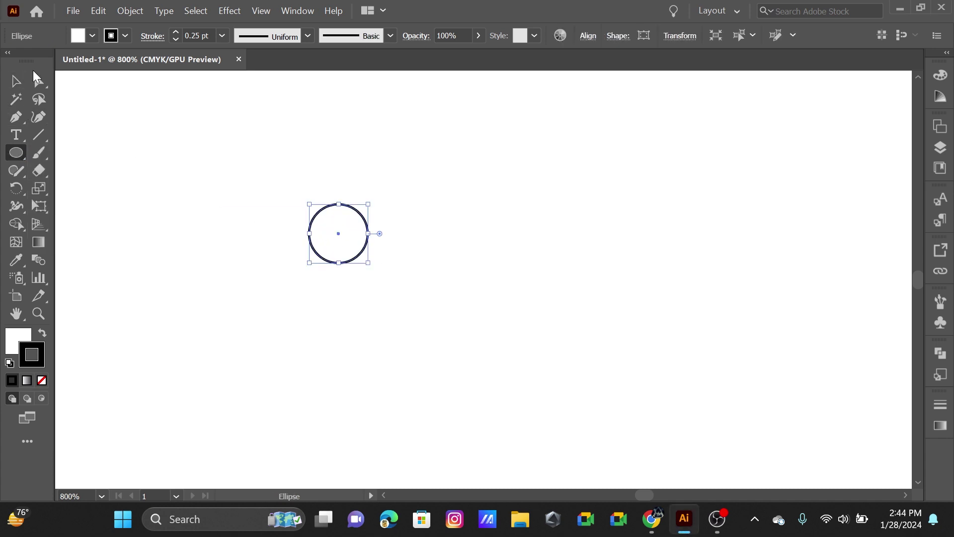
pyautogui.click(17, 81)
pyautogui.click(357, 316)
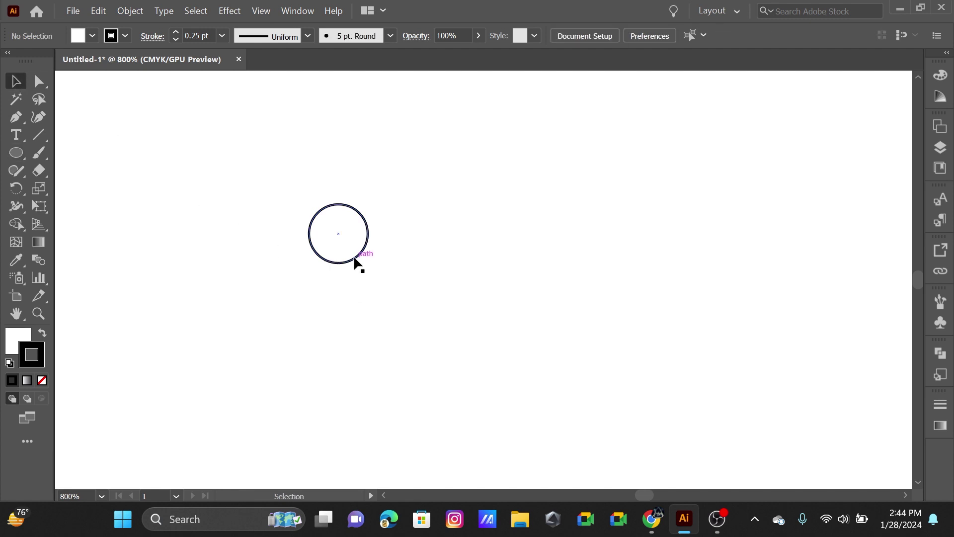
pyautogui.moveTo(356, 261); pyautogui.dragTo(389, 260)
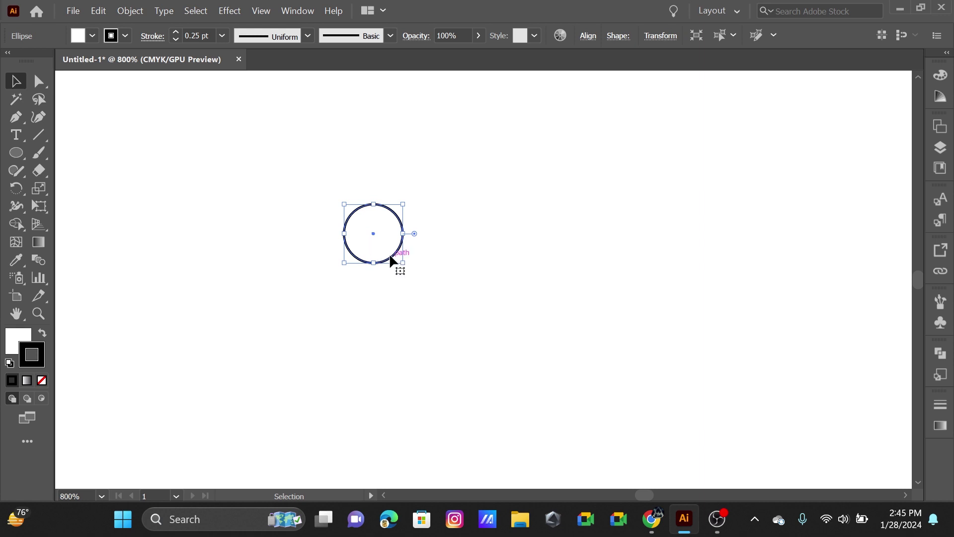
pyautogui.moveTo(393, 263)
pyautogui.mouseDown()
pyautogui.moveTo(432, 263)
pyautogui.moveTo(423, 260)
pyautogui.mouseUp()
# - Set the fill of both circles to None
pyautogui.moveTo(318, 194); pyautogui.dragTo(514, 307)
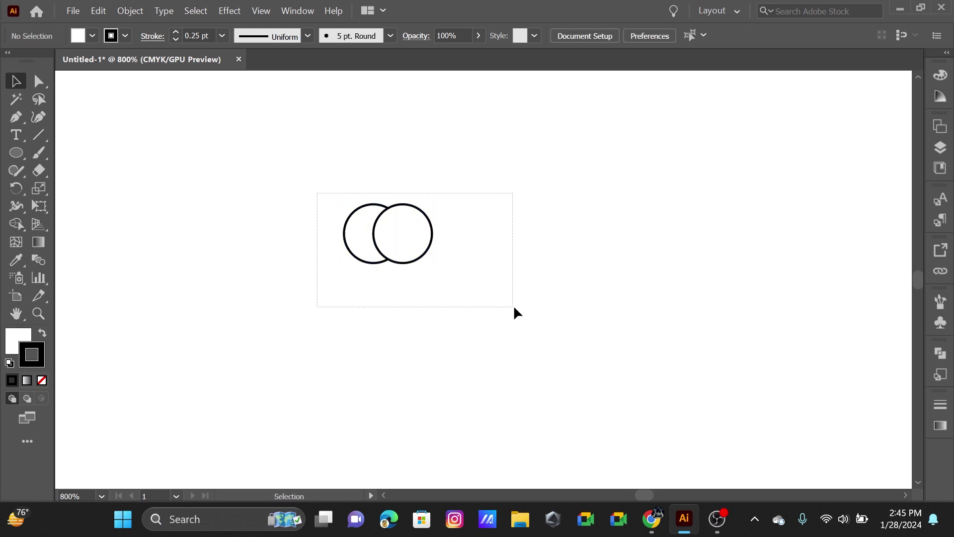
pyautogui.click(15, 345)
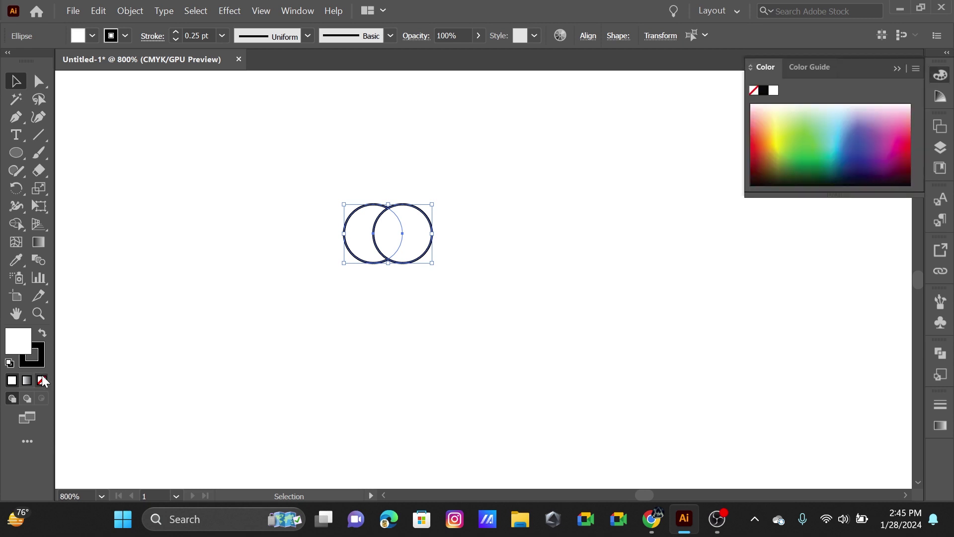
pyautogui.click(42, 380)
pyautogui.click(169, 284)
# - Intersect the two circles with Pathfinder, keeping only the lens-shaped overlap
pyautogui.moveTo(260, 194); pyautogui.dragTo(492, 308)
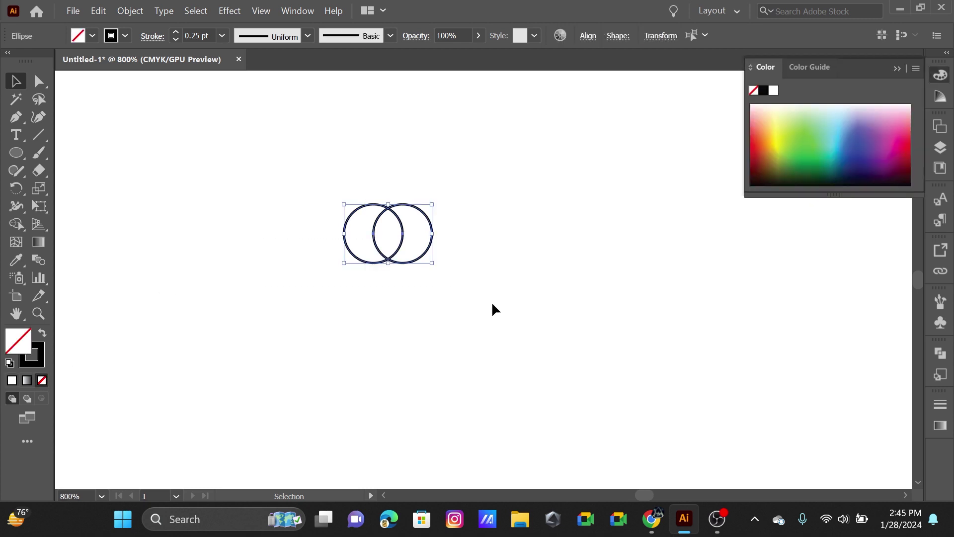
pyautogui.click(939, 353)
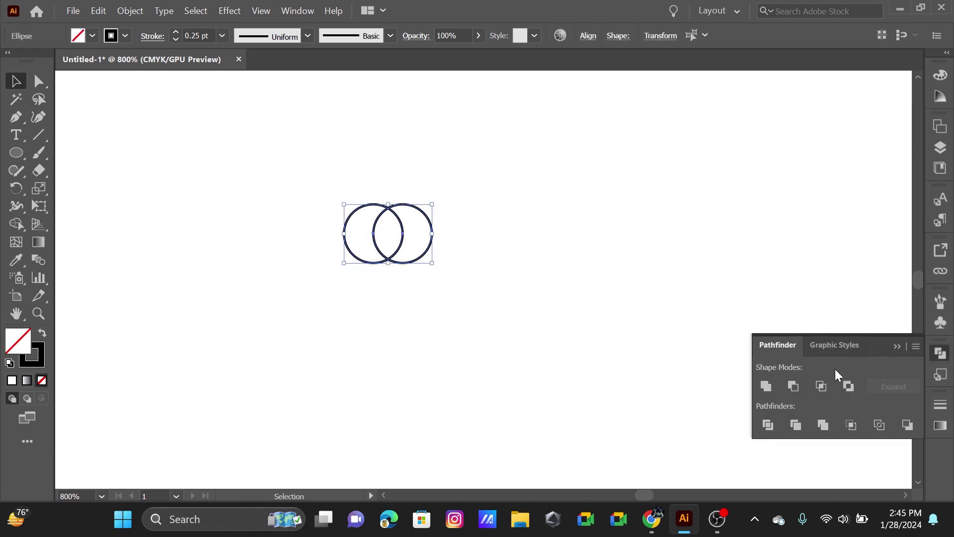
pyautogui.click(818, 388)
pyautogui.click(414, 245)
pyautogui.moveTo(236, 151); pyautogui.dragTo(470, 320)
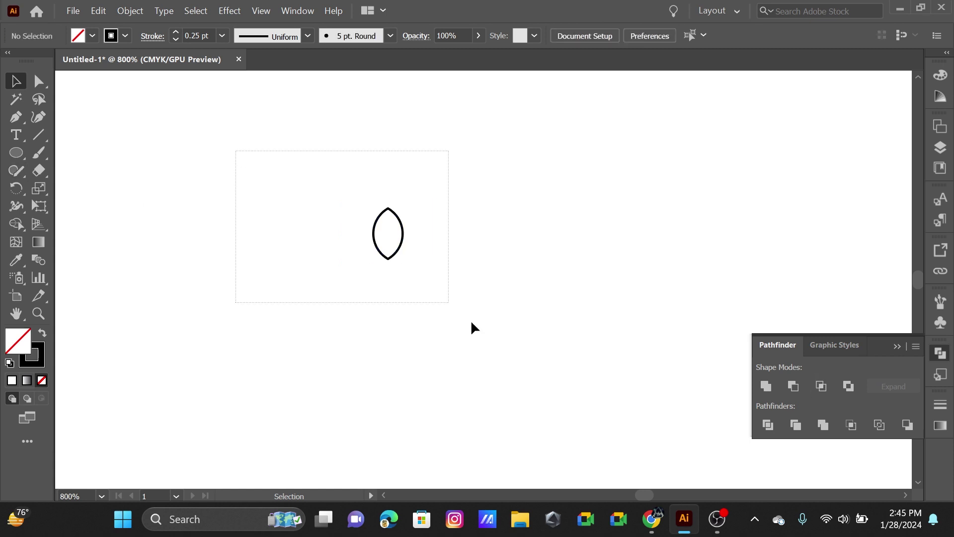
pyautogui.click(901, 345)
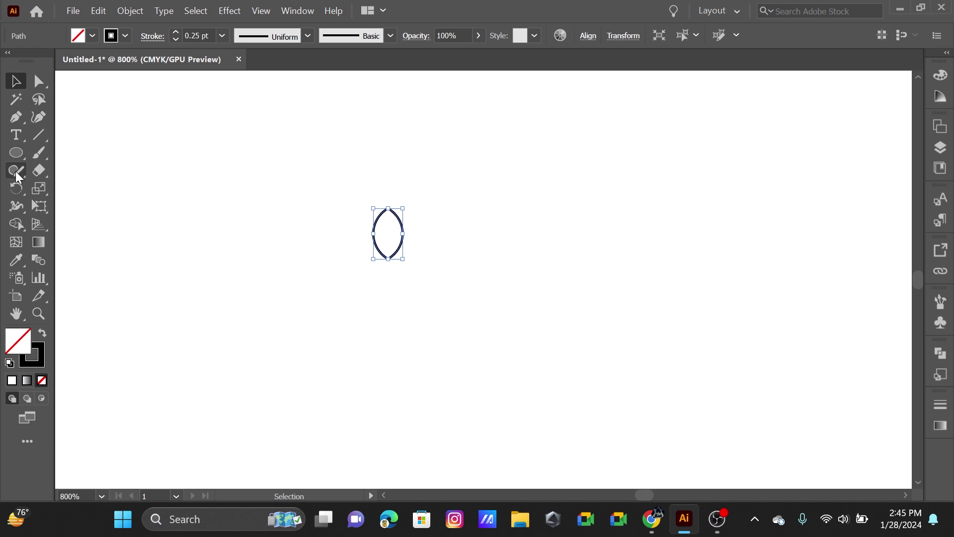
# - Rotate a copy of the petal around its bottom tip and repeat three times with Ctrl+D
pyautogui.click(15, 188)
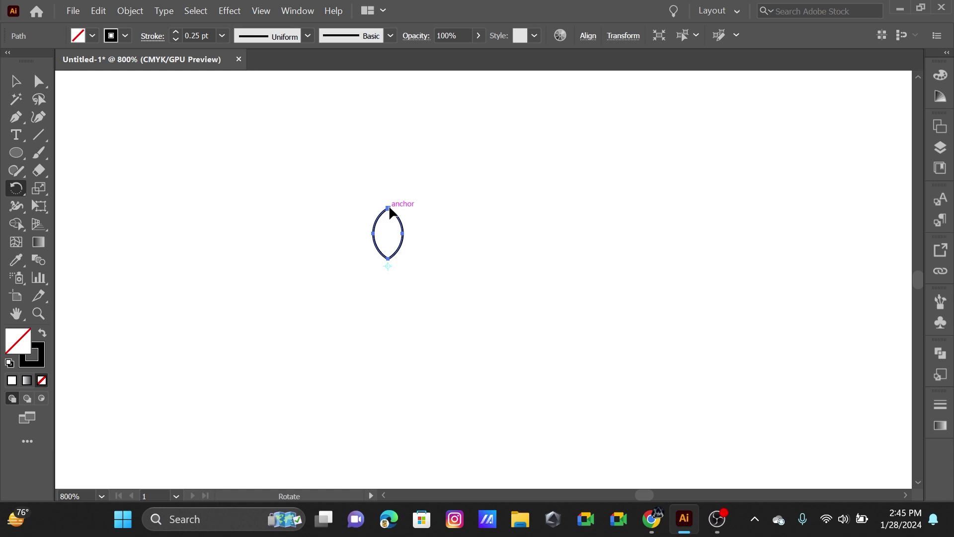
pyautogui.moveTo(390, 208); pyautogui.dragTo(420, 225)
pyautogui.hotkey('ctrl', 'd')
pyautogui.hotkey('ctrl', 'd')
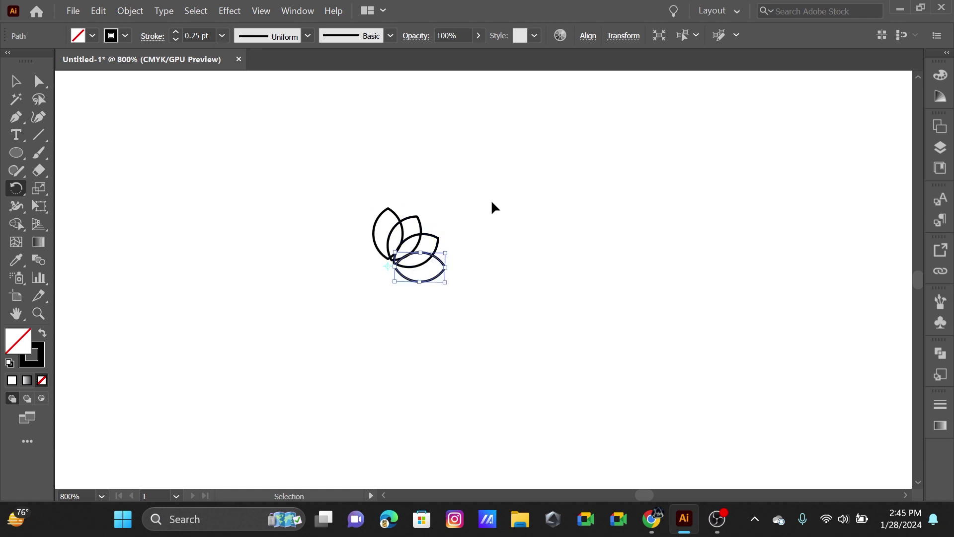
pyautogui.hotkey('ctrl', 'd')
pyautogui.hotkey('ctrl', 'd')
pyautogui.hotkey('ctrl', 'd')
pyautogui.hotkey('ctrl', 'd')
pyautogui.hotkey('ctrl', 'd')
pyautogui.hotkey('ctrl', 'd')
pyautogui.hotkey('ctrl', 'd')
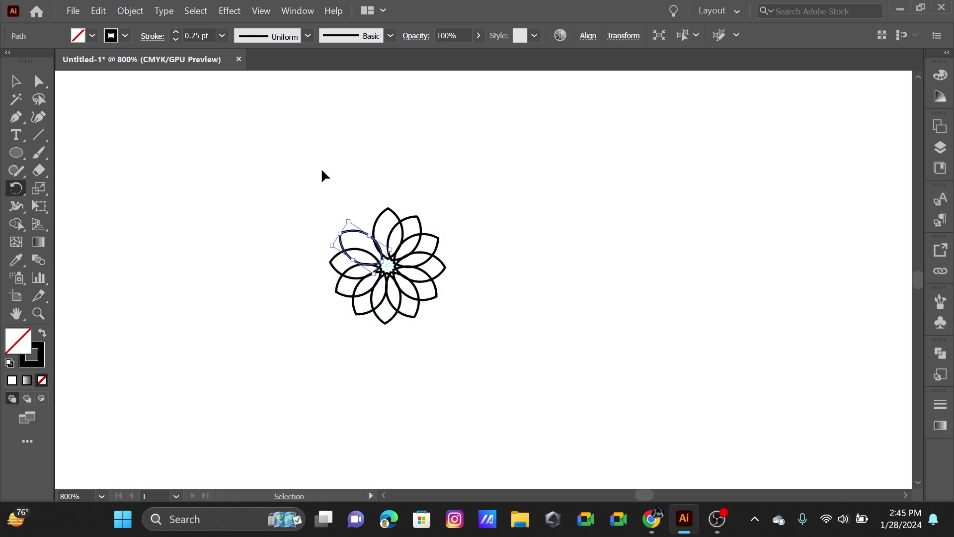
pyautogui.hotkey('ctrl', 'd')
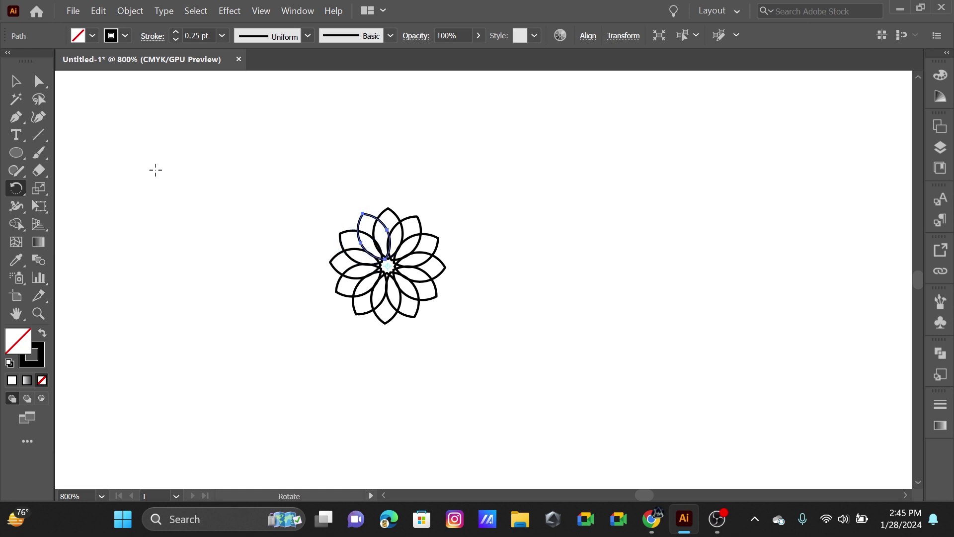
pyautogui.click(16, 81)
pyautogui.click(339, 192)
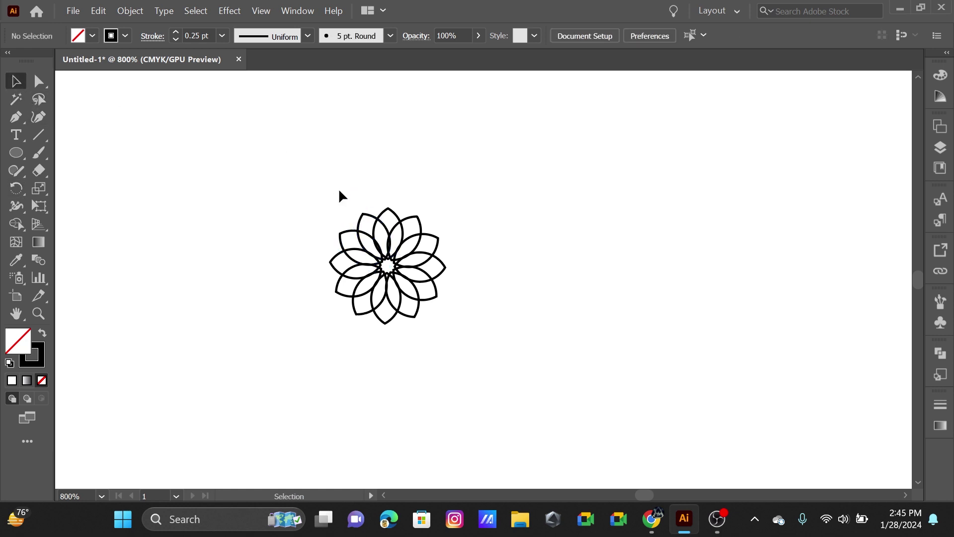
pyautogui.moveTo(310, 215); pyautogui.dragTo(447, 319)
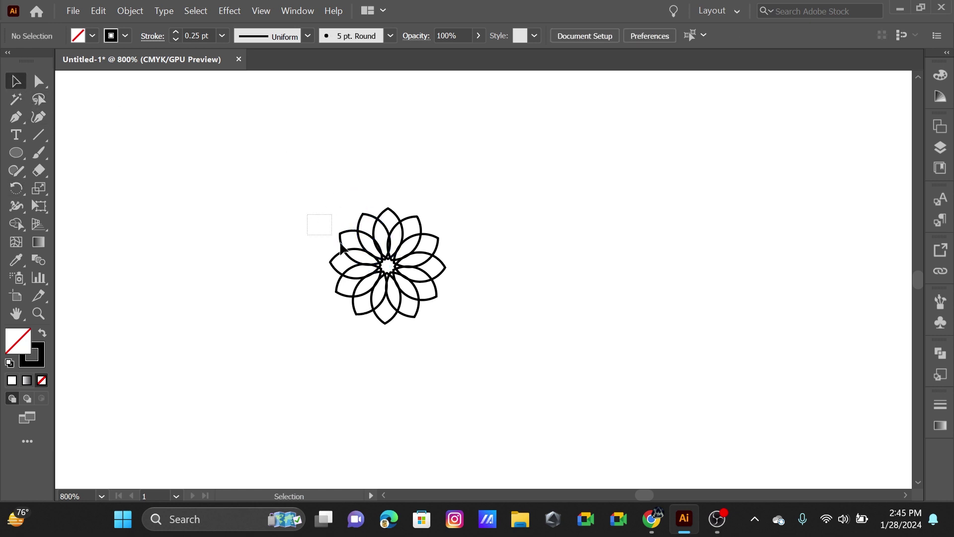
pyautogui.click(512, 246)
pyautogui.scroll(1, 462, 291)
pyautogui.scroll(1, 458, 292)
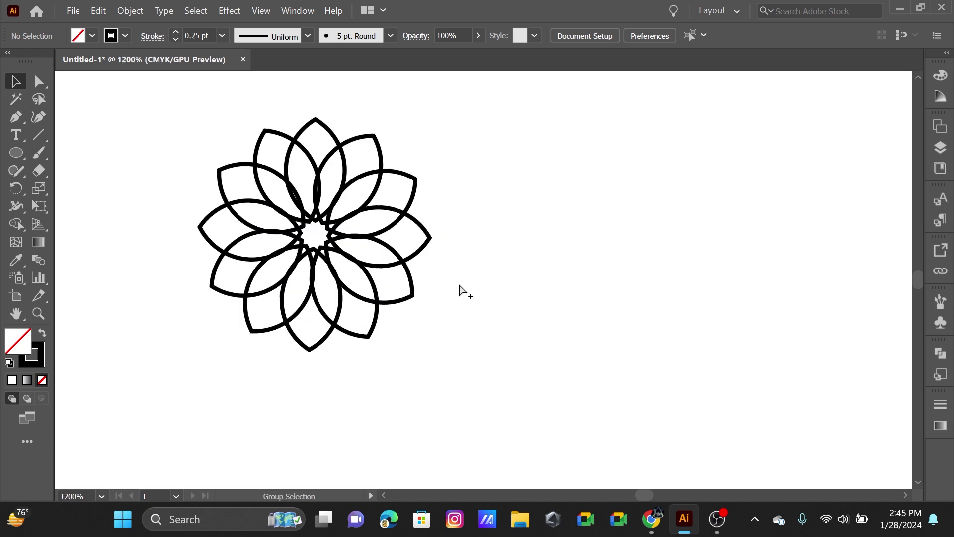
pyautogui.moveTo(453, 316); pyautogui.dragTo(556, 355)
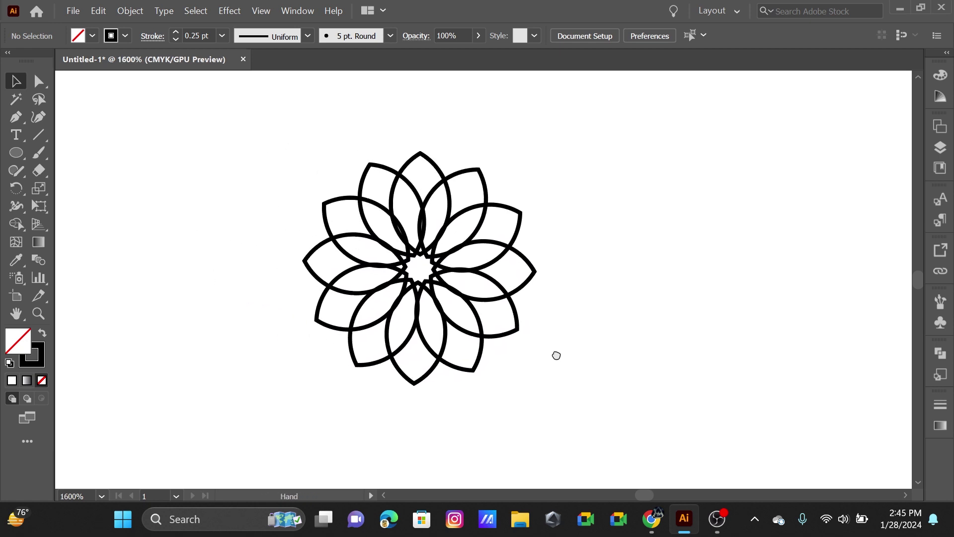
pyautogui.scroll(3, 522, 322)
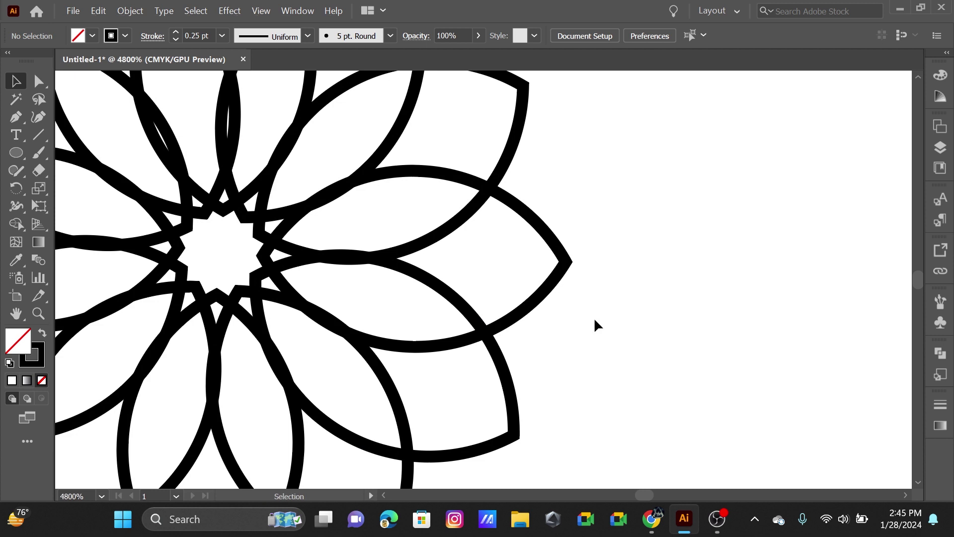
pyautogui.scroll(-3, 597, 324)
pyautogui.scroll(2, 597, 329)
pyautogui.scroll(-1, 597, 329)
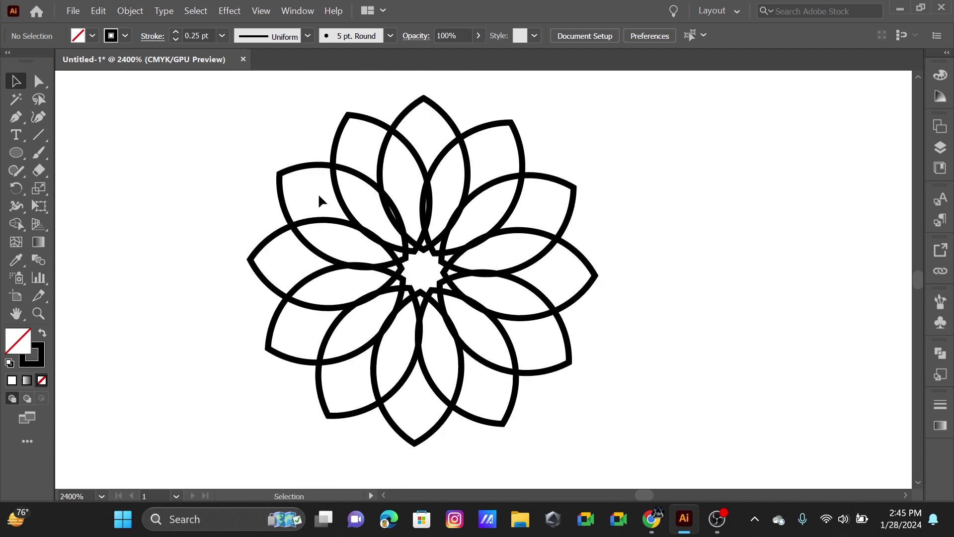
pyautogui.moveTo(205, 100); pyautogui.dragTo(598, 382)
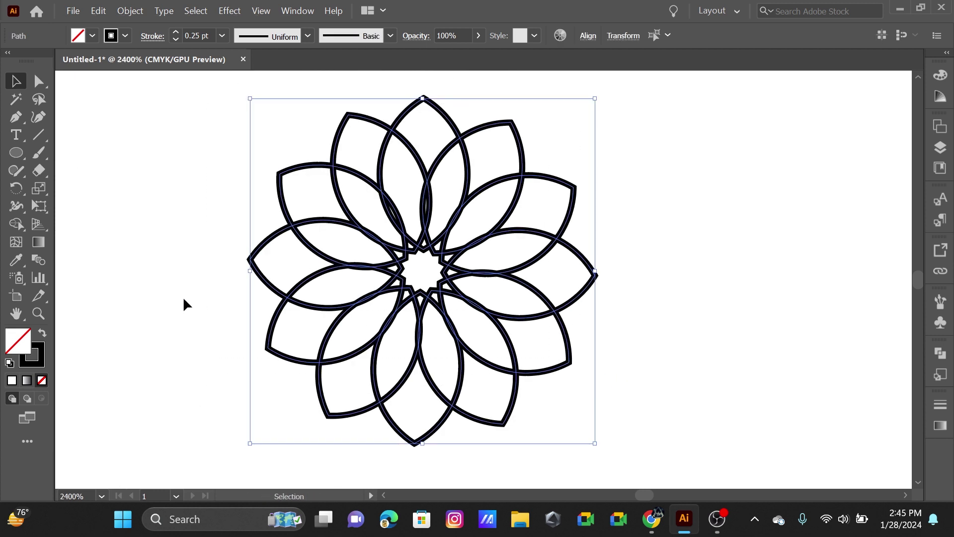
# - Merge and delete the flower's central star region with the Shape Builder Tool
pyautogui.click(19, 226)
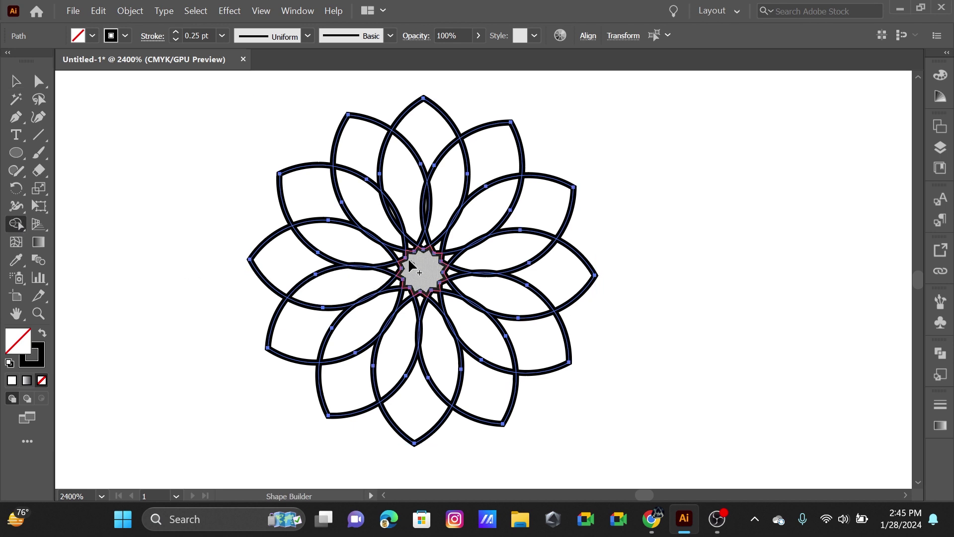
pyautogui.keyDown('alt'); pyautogui.click(418, 265); pyautogui.keyUp('alt')
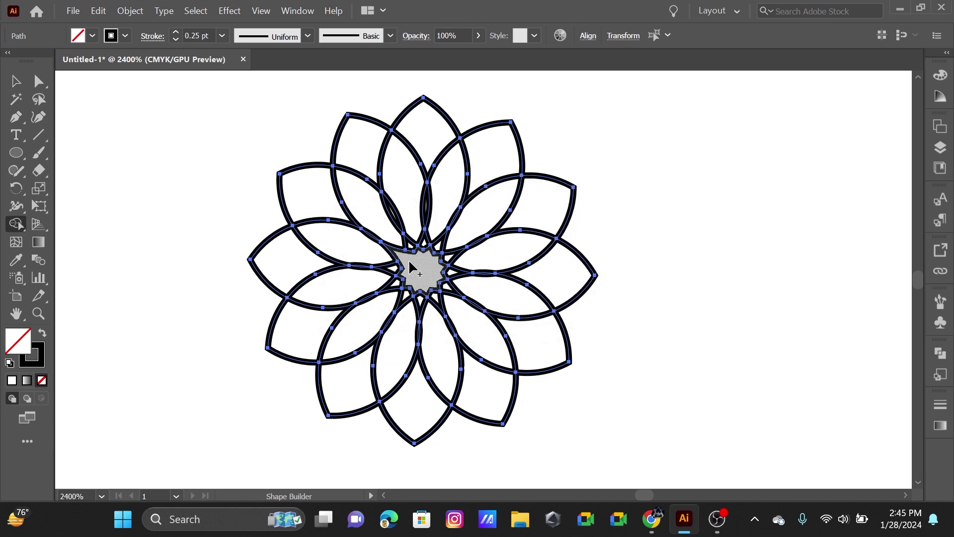
pyautogui.moveTo(417, 256); pyautogui.dragTo(423, 241)
pyautogui.moveTo(426, 269)
pyautogui.mouseDown()
pyautogui.moveTo(446, 264)
pyautogui.moveTo(434, 279)
pyautogui.mouseUp()
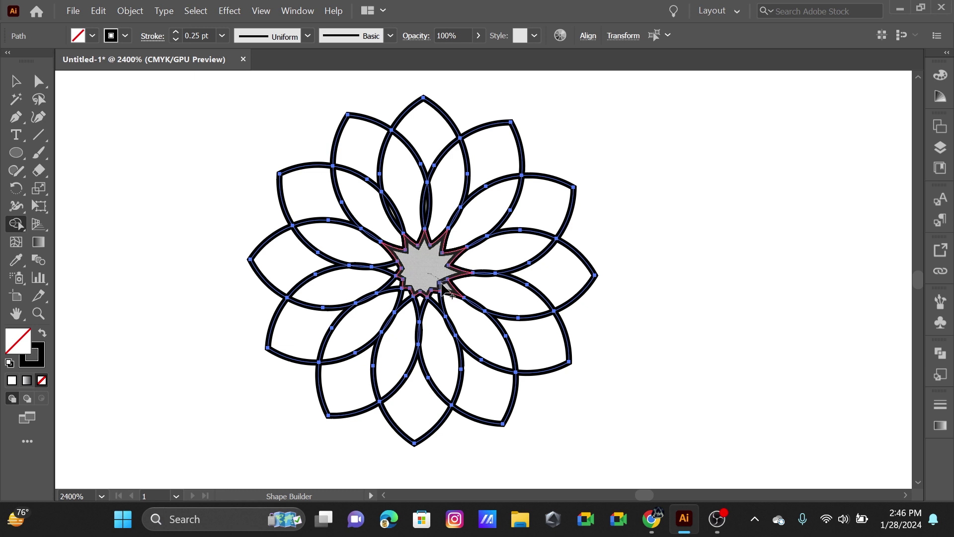
pyautogui.moveTo(434, 279)
pyautogui.mouseDown()
pyautogui.moveTo(439, 298)
pyautogui.moveTo(433, 291)
pyautogui.mouseUp()
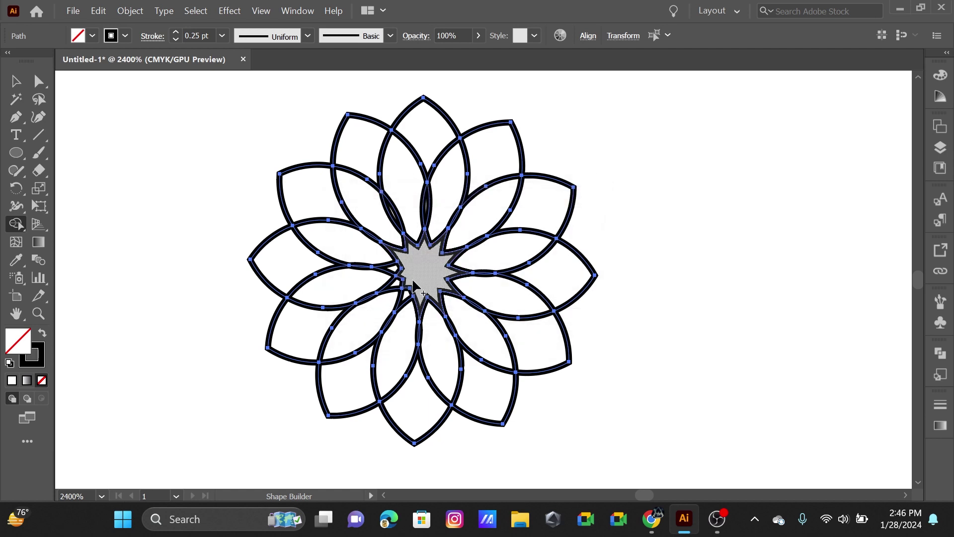
pyautogui.click(413, 284)
pyautogui.moveTo(412, 286)
pyautogui.mouseDown()
pyautogui.moveTo(400, 286)
pyautogui.moveTo(413, 275)
pyautogui.mouseUp()
pyautogui.keyDown('alt'); pyautogui.click(413, 275); pyautogui.keyUp('alt')
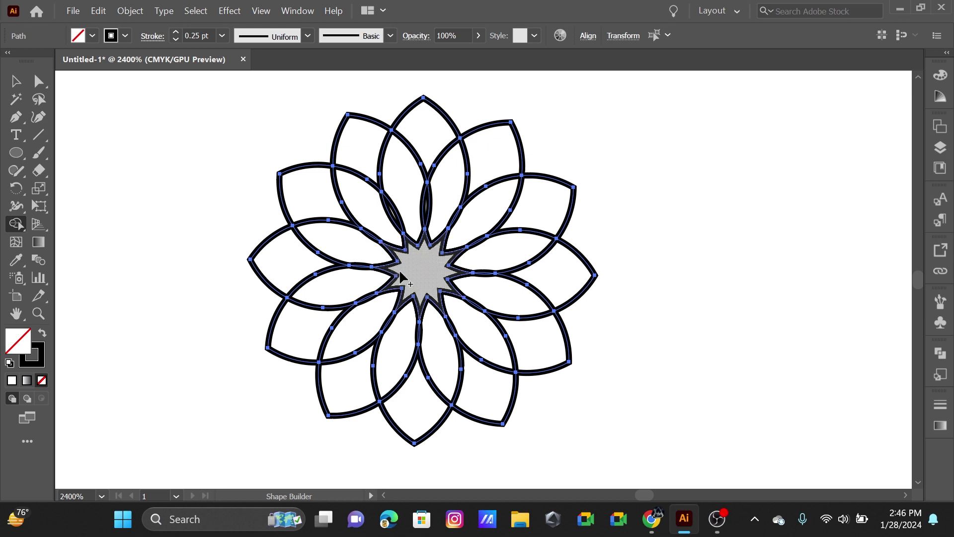
# - Select the whole flower and move it toward the left of the page
pyautogui.click(15, 81)
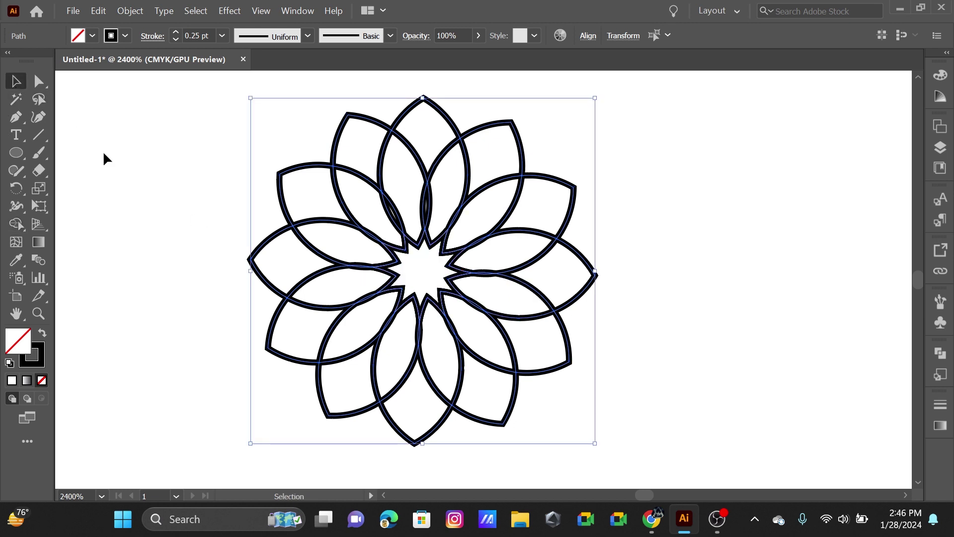
pyautogui.click(230, 174)
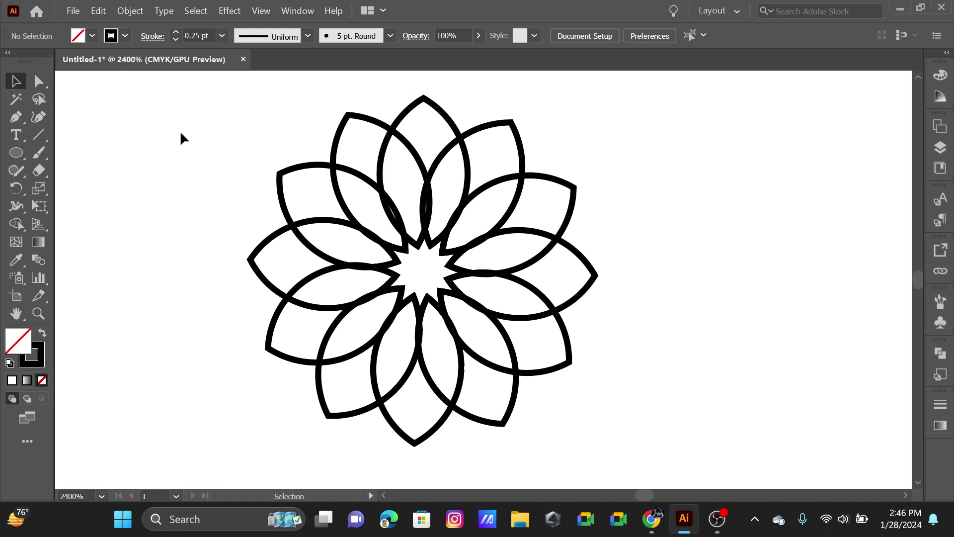
pyautogui.moveTo(200, 114); pyautogui.dragTo(614, 423)
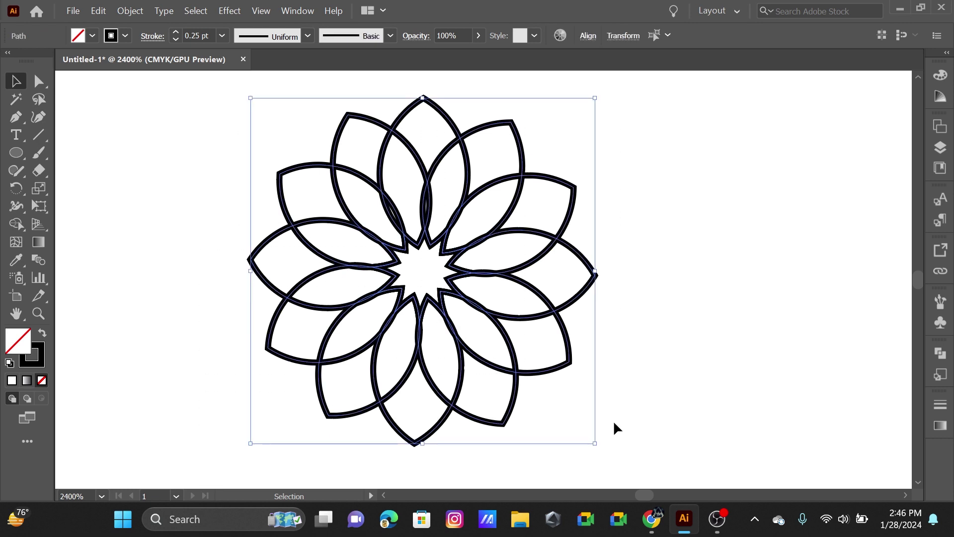
pyautogui.moveTo(380, 276); pyautogui.dragTo(212, 275)
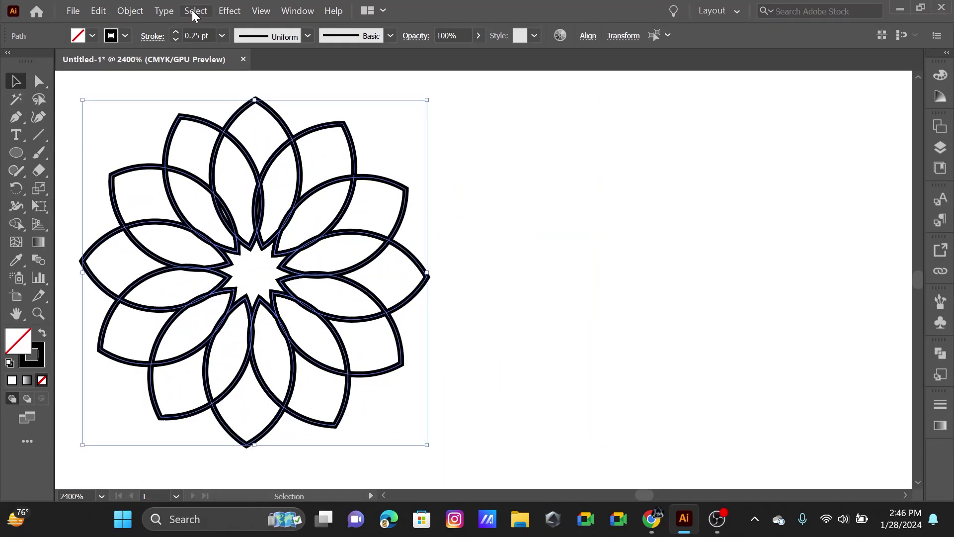
# - Apply Effect > 3D > Extrude & Bevel to the flower with 1 pt extrude depth
pyautogui.click(229, 10)
pyautogui.moveTo(239, 98)
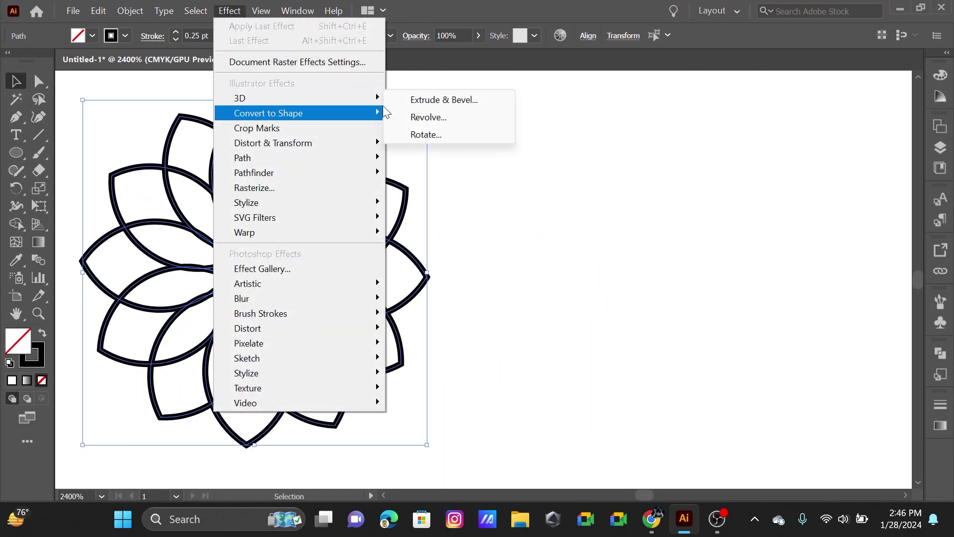
pyautogui.click(432, 104)
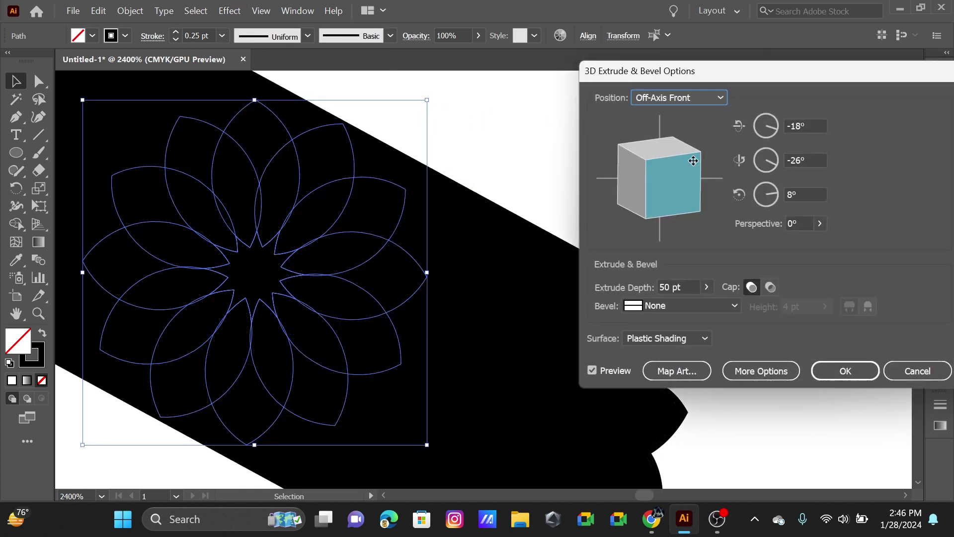
pyautogui.click(706, 287)
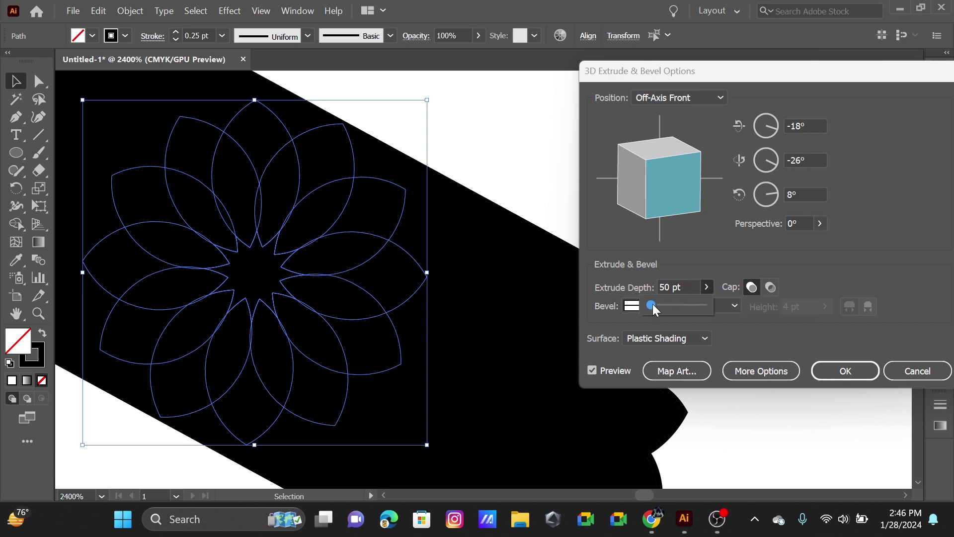
pyautogui.click(654, 293)
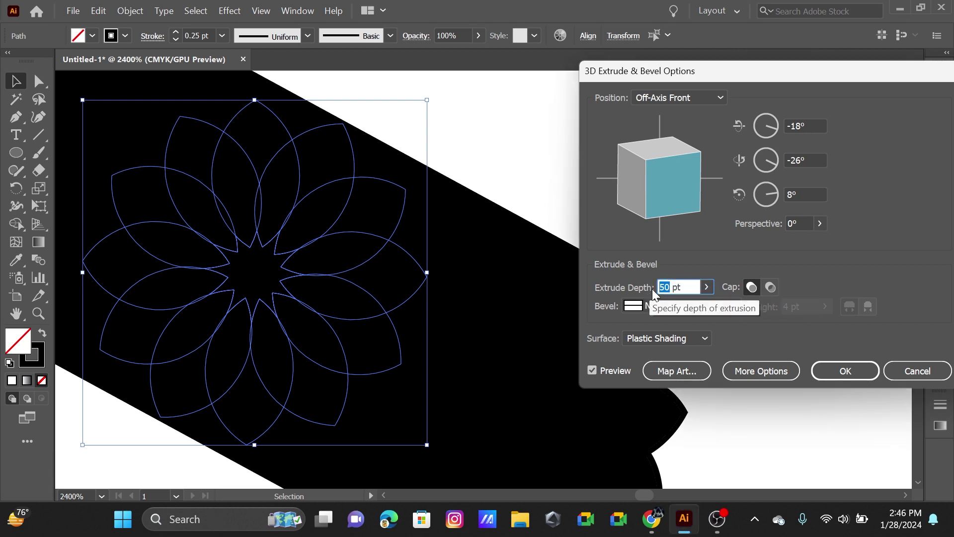
pyautogui.scroll(-2, 655, 287)
pyautogui.scroll(-2, 661, 288)
pyautogui.scroll(-2, 667, 287)
pyautogui.scroll(-3, 671, 287)
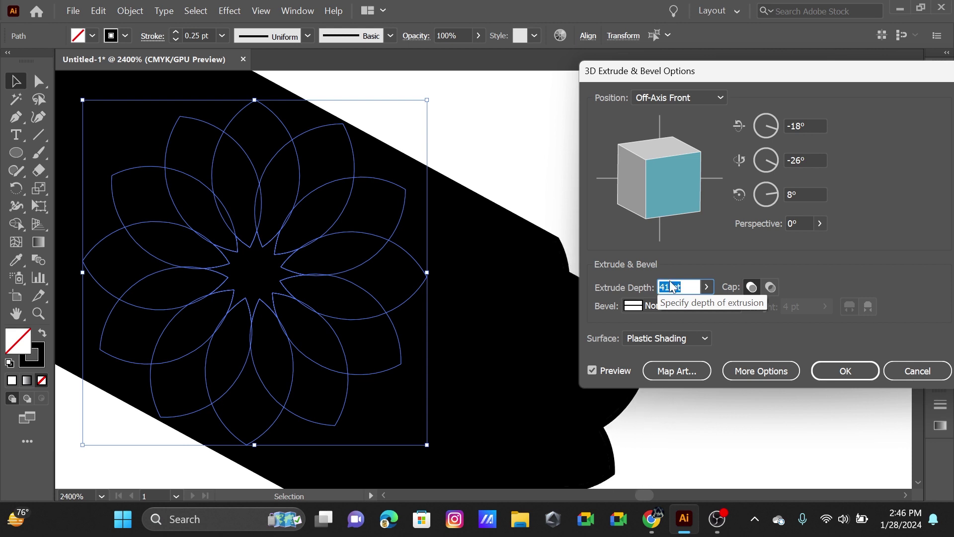
pyautogui.scroll(-12, 671, 287)
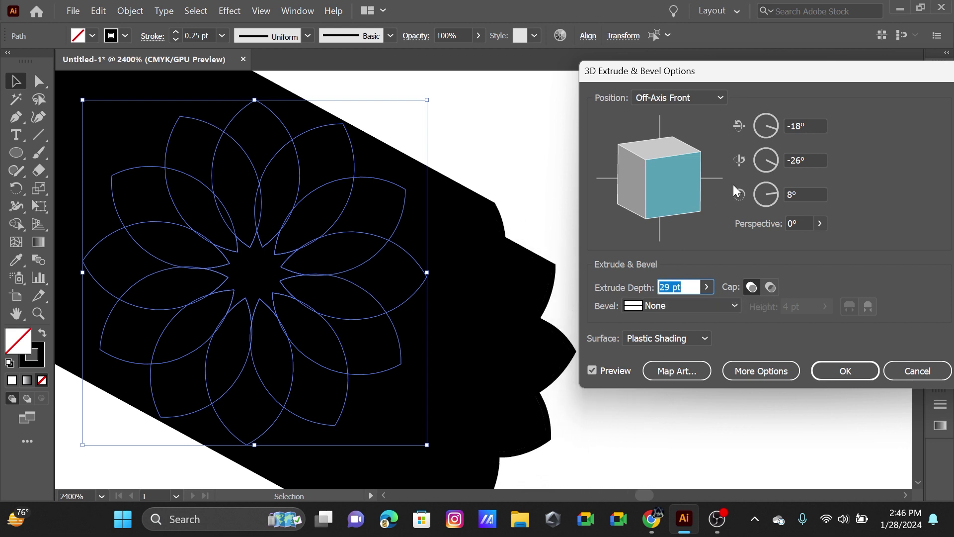
pyautogui.scroll(-3, 734, 186)
pyautogui.scroll(-3, 733, 186)
pyautogui.scroll(-3, 734, 186)
pyautogui.scroll(-3, 734, 186)
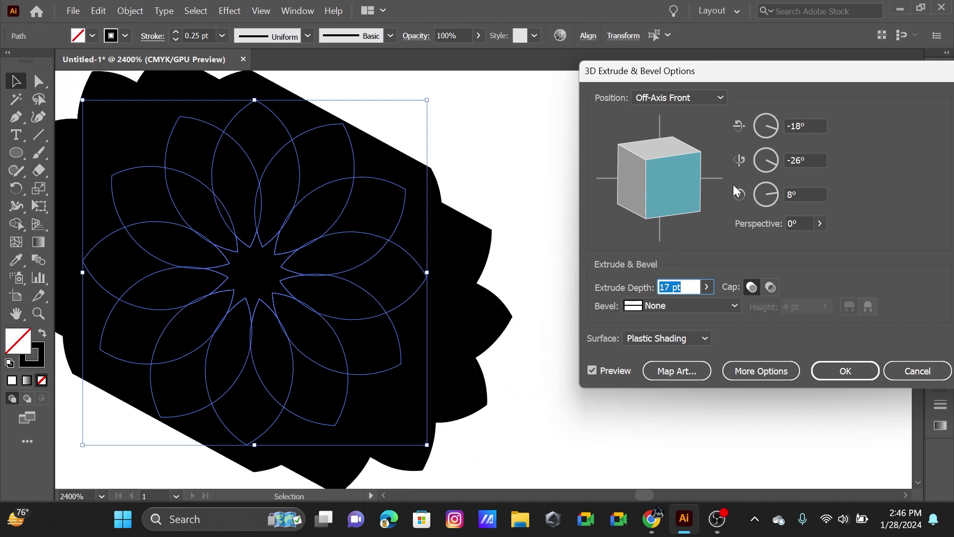
pyautogui.press('Down')
pyautogui.press('Down')
pyautogui.press('Down')
pyautogui.press('Down')
pyautogui.press('Down')
pyautogui.press('Down')
pyautogui.press('Down')
pyautogui.press('Down')
pyautogui.press('Down')
pyautogui.press('Down')
pyautogui.press('Down')
pyautogui.press('Down')
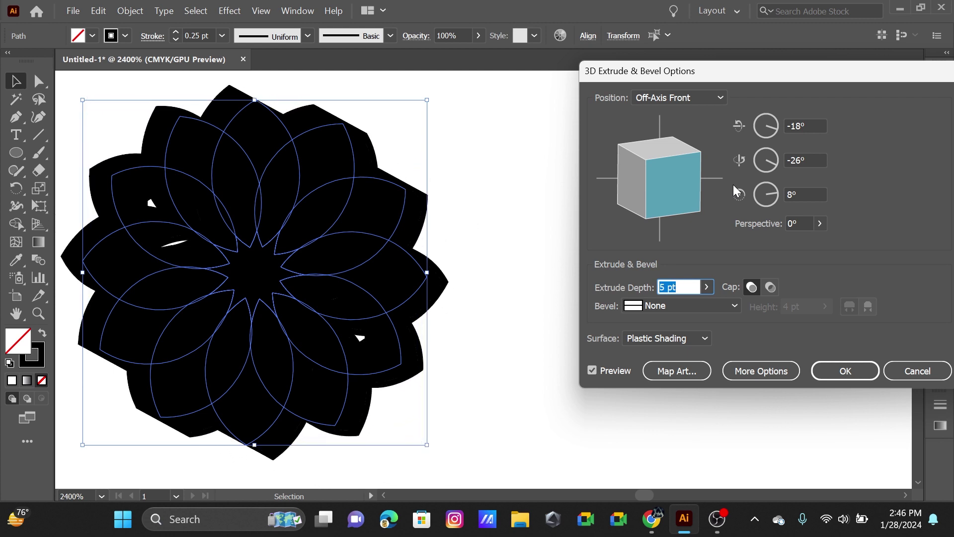
pyautogui.press('Down')
pyautogui.press('Down')
pyautogui.press('Down')
pyautogui.press('Down')
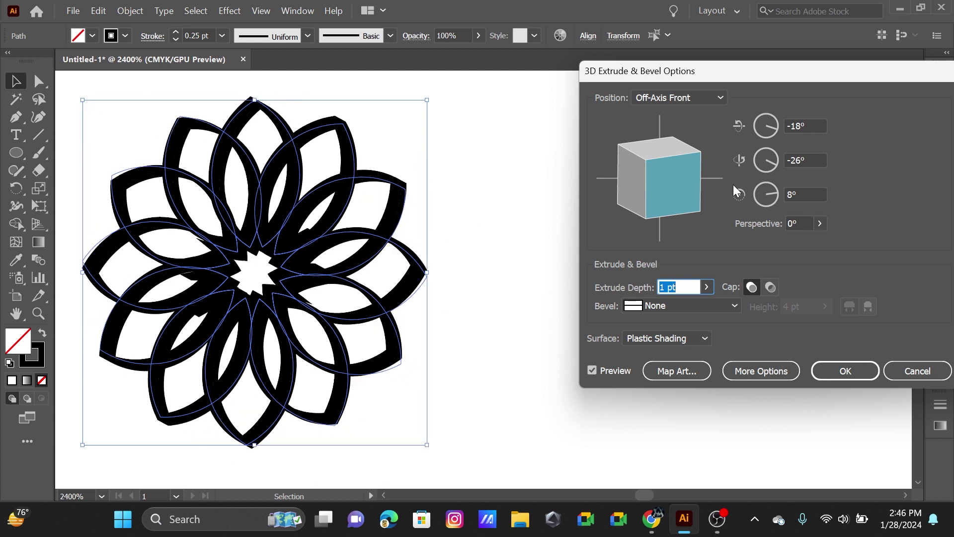
pyautogui.press('Down')
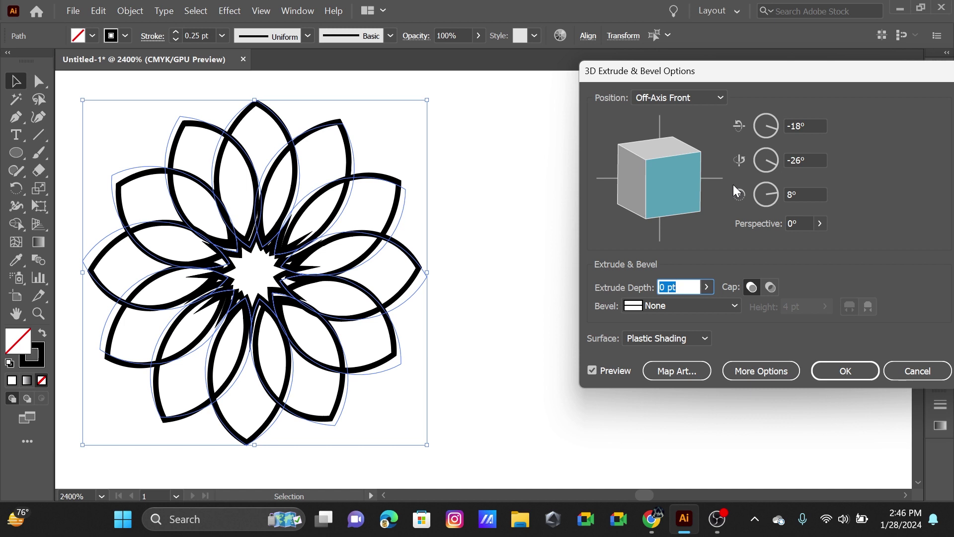
pyautogui.press('Up')
# - Keep the extrusion capped and tilt its rotation to -18°, -12°, 2°
pyautogui.click(772, 288)
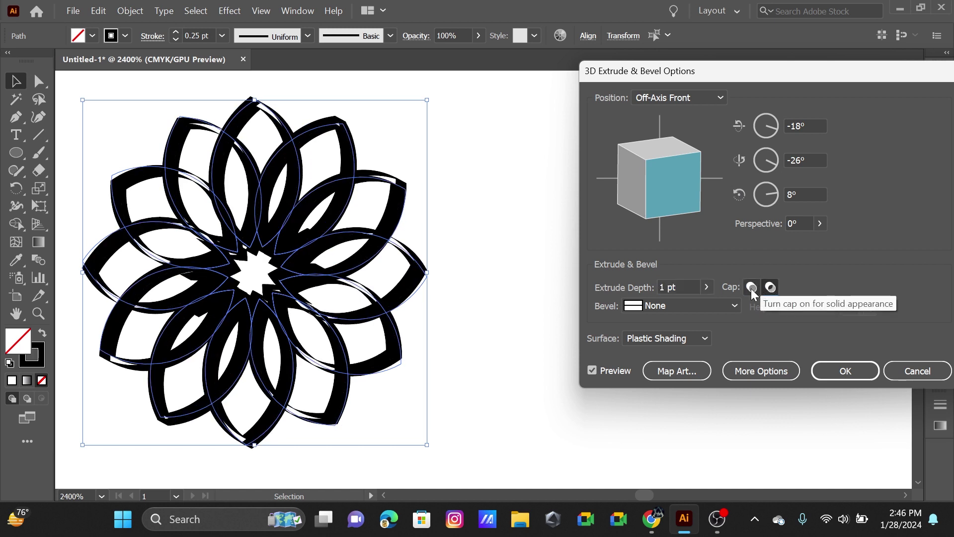
pyautogui.click(751, 288)
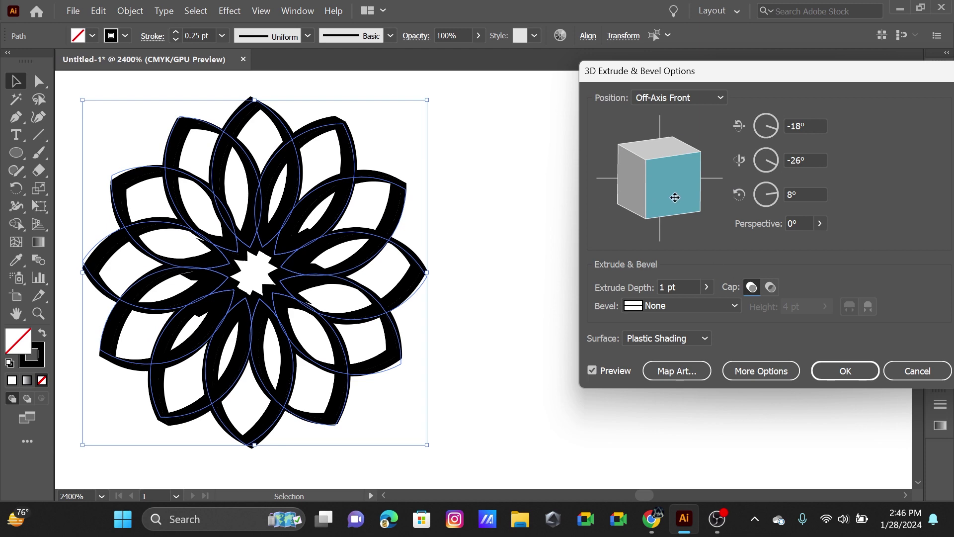
pyautogui.moveTo(675, 197); pyautogui.dragTo(662, 195)
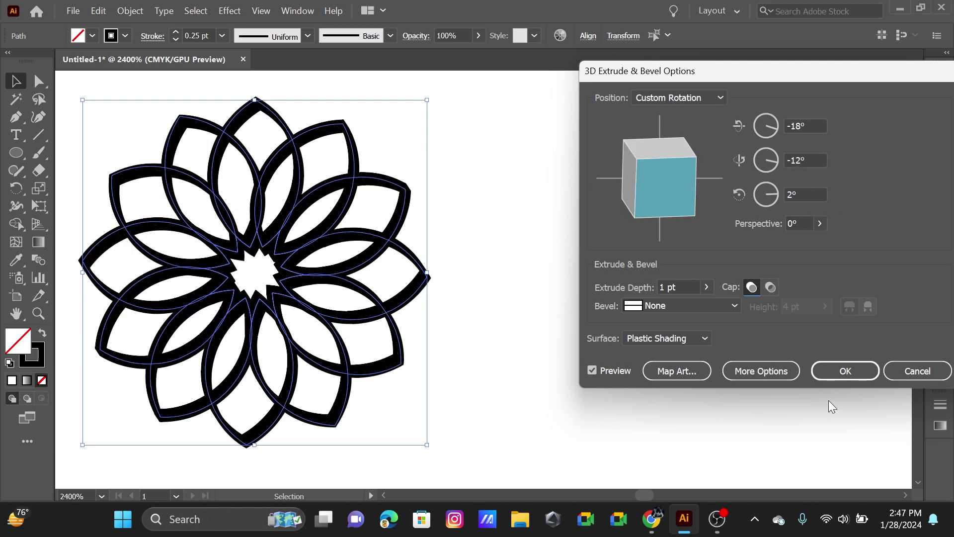
# - Confirm the 3D effect, set the flower's stroke to CMYK Red, then reselect the flower
pyautogui.click(846, 371)
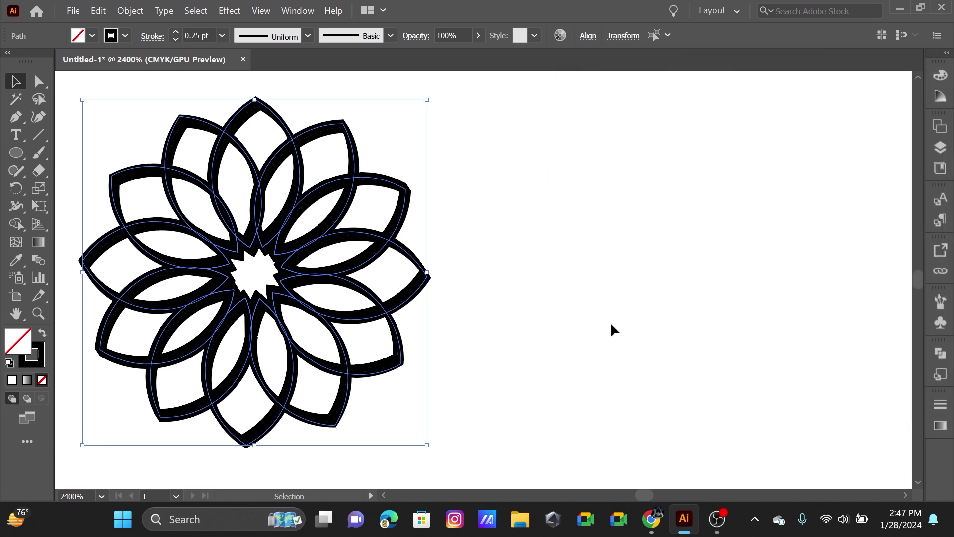
pyautogui.click(126, 35)
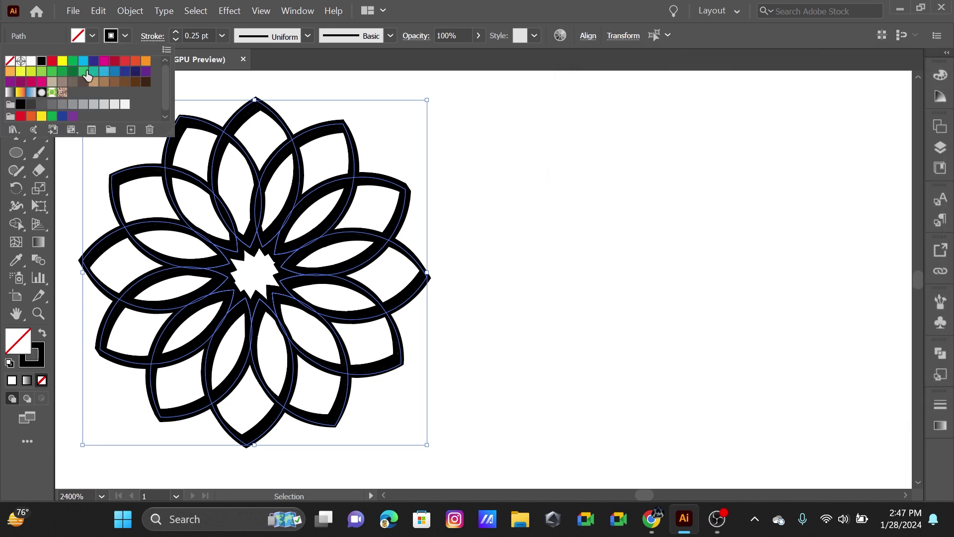
pyautogui.click(41, 82)
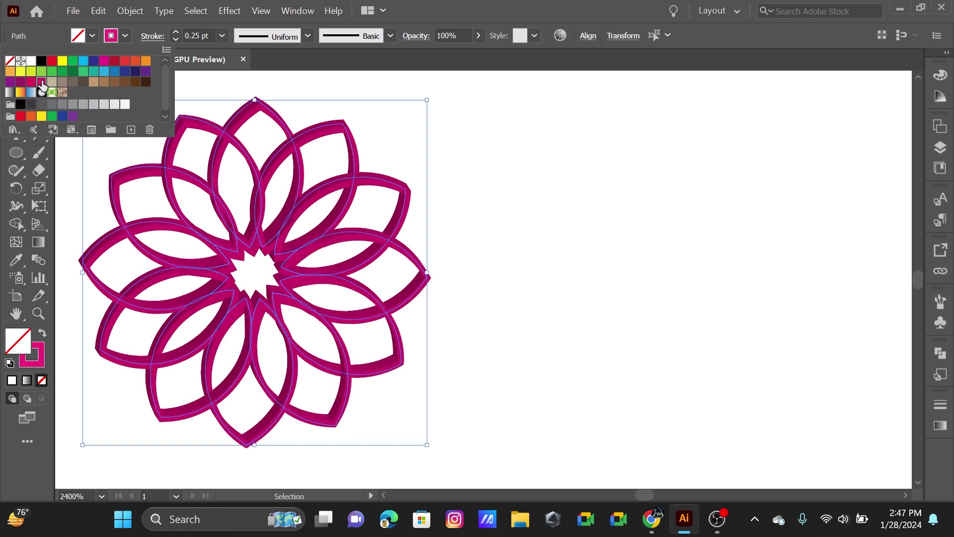
pyautogui.click(102, 75)
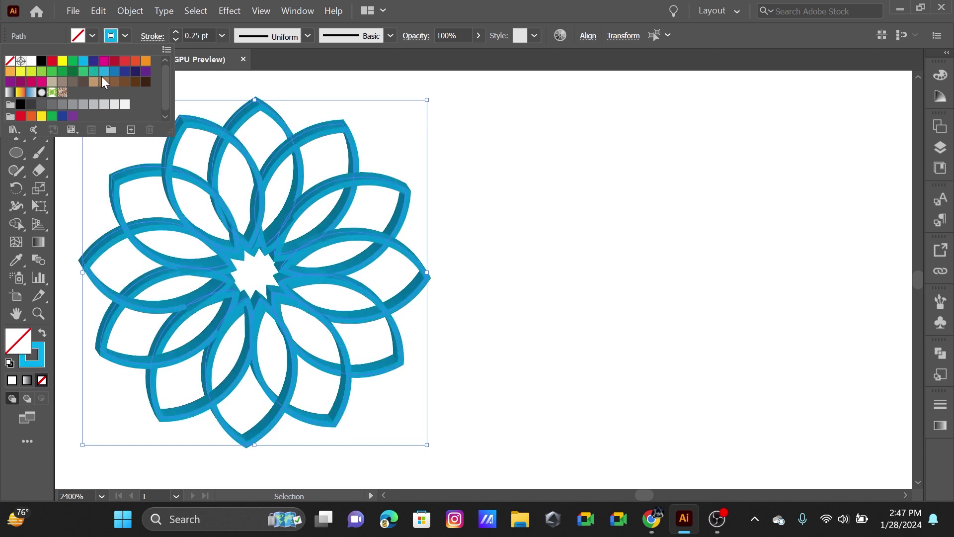
pyautogui.click(62, 62)
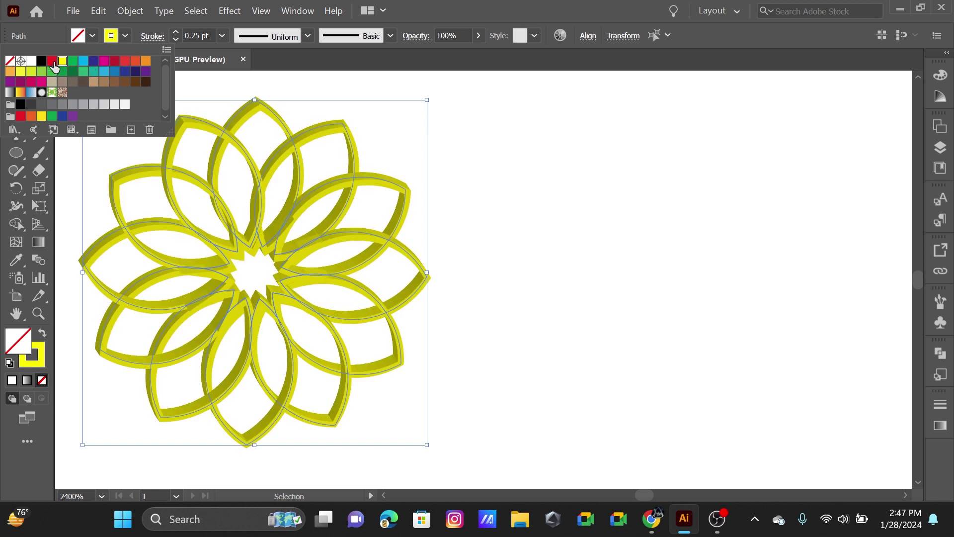
pyautogui.click(53, 62)
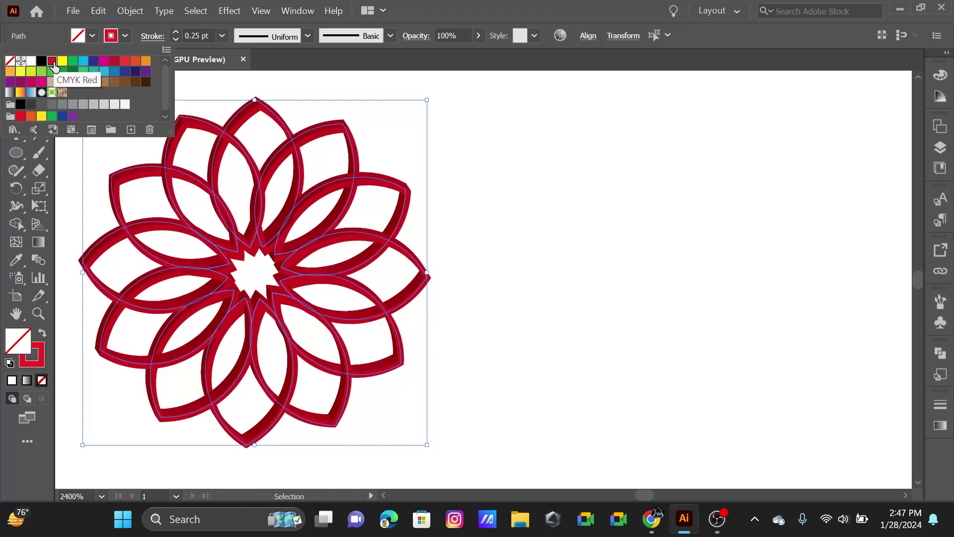
pyautogui.click(475, 123)
pyautogui.click(461, 180)
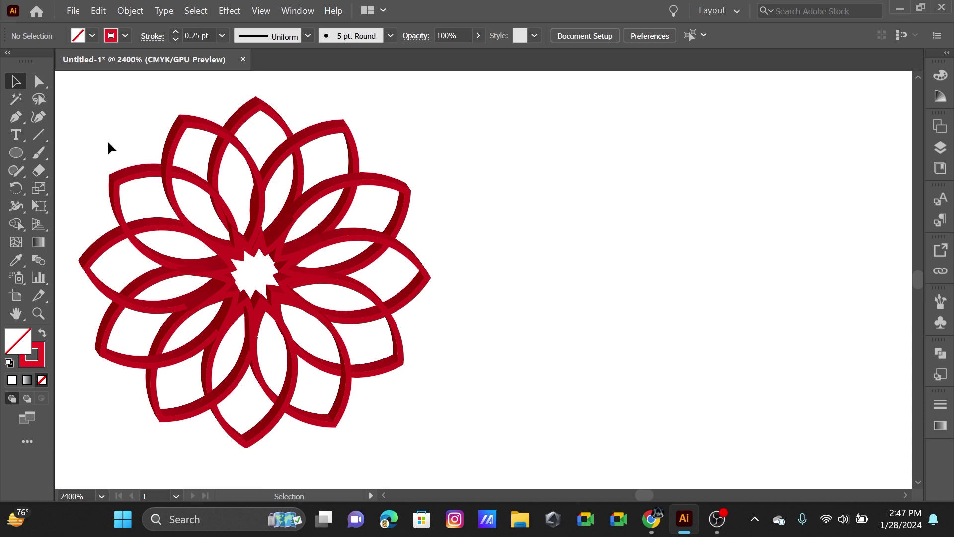
pyautogui.moveTo(119, 145); pyautogui.dragTo(351, 395)
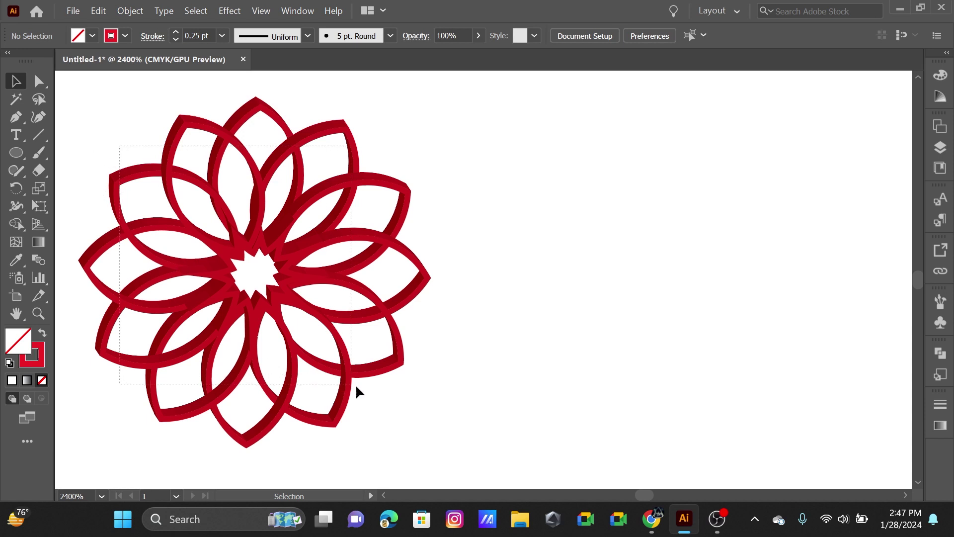
# - Group the selected flower parts into one object
pyautogui.rightClick(221, 254)
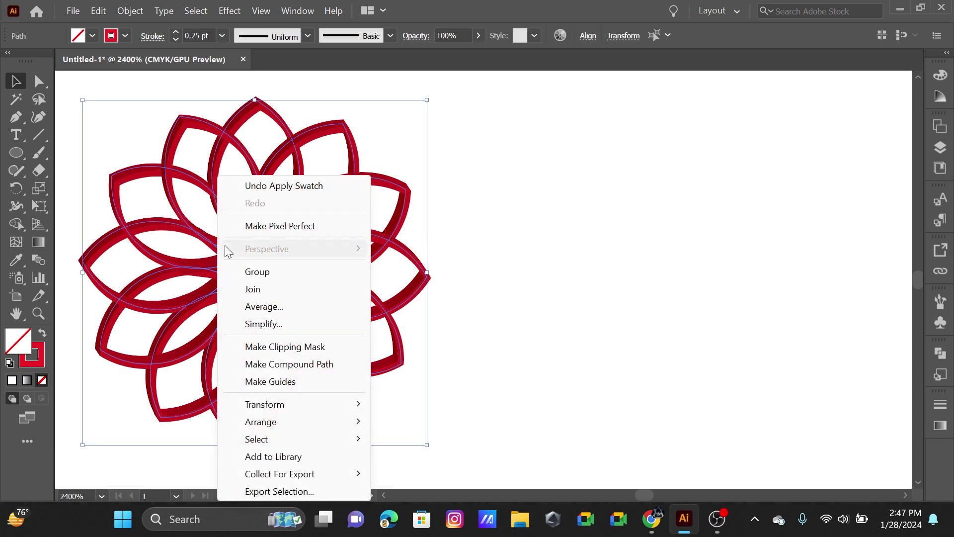
pyautogui.click(270, 272)
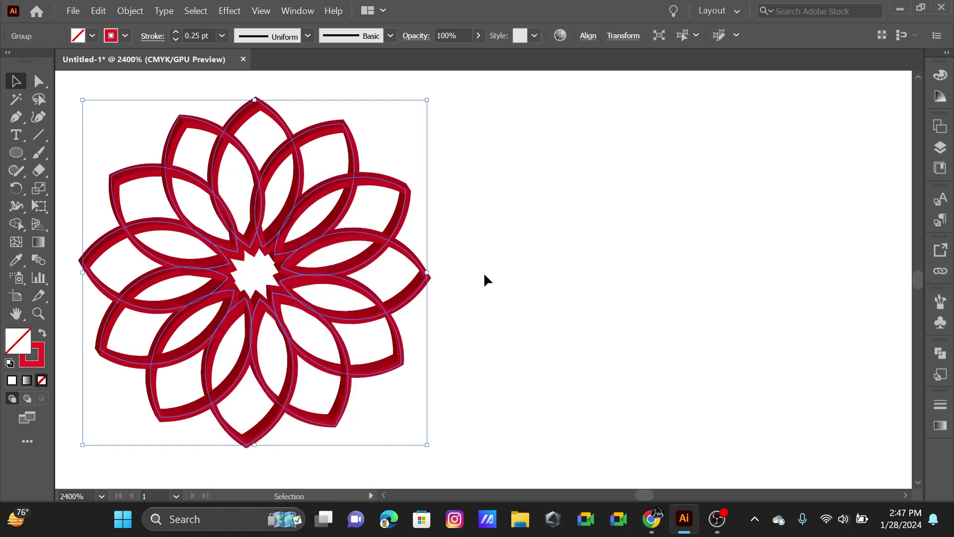
pyautogui.click(484, 273)
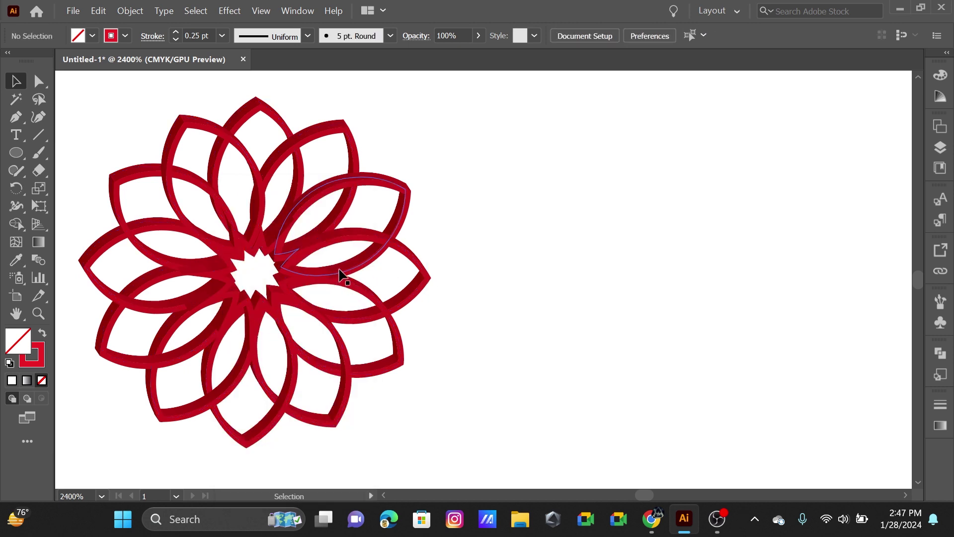
# - Move the flower group right and Alt-drag two copies into three overlapping flowers
pyautogui.hotkey('ctrl', '-')
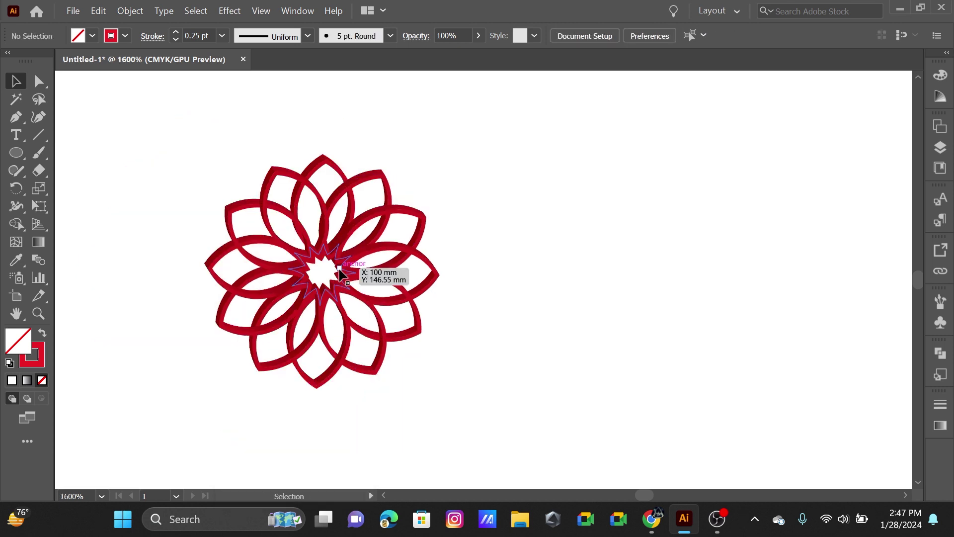
pyautogui.moveTo(340, 285); pyautogui.dragTo(563, 286)
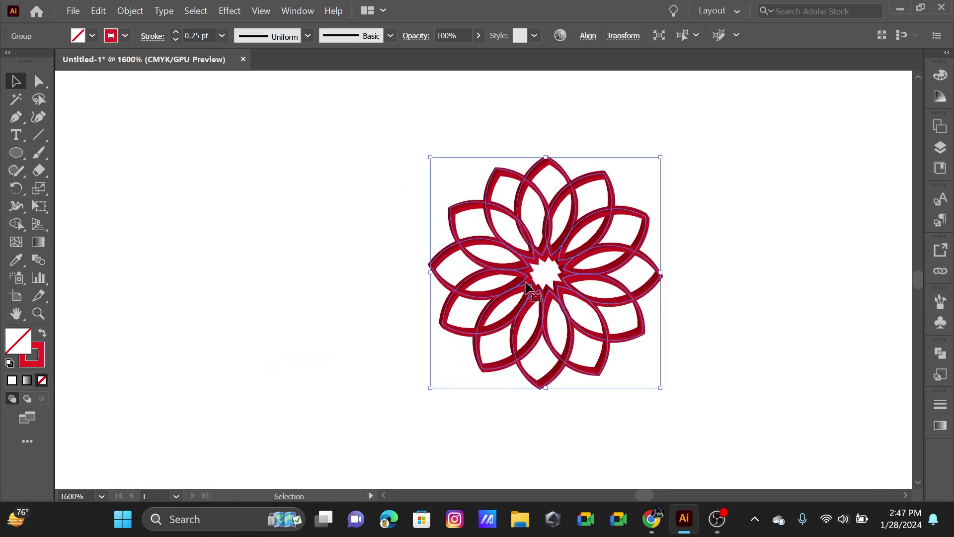
pyautogui.moveTo(557, 288)
pyautogui.mouseDown()
pyautogui.moveTo(346, 271)
pyautogui.moveTo(634, 269)
pyautogui.mouseUp()
pyautogui.press('ctrl')
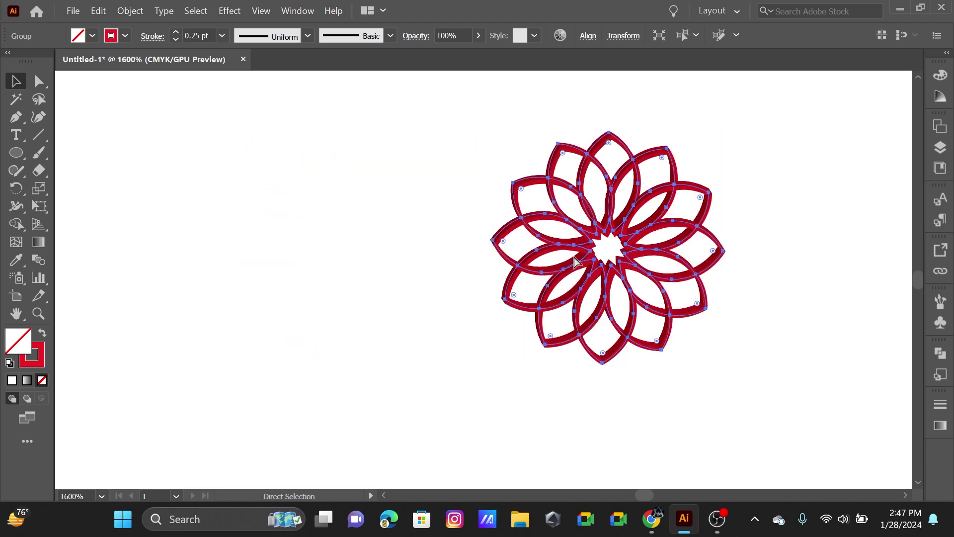
pyautogui.moveTo(575, 261)
pyautogui.mouseDown()
pyautogui.moveTo(449, 292)
pyautogui.moveTo(351, 287)
pyautogui.moveTo(315, 238)
pyautogui.mouseUp()
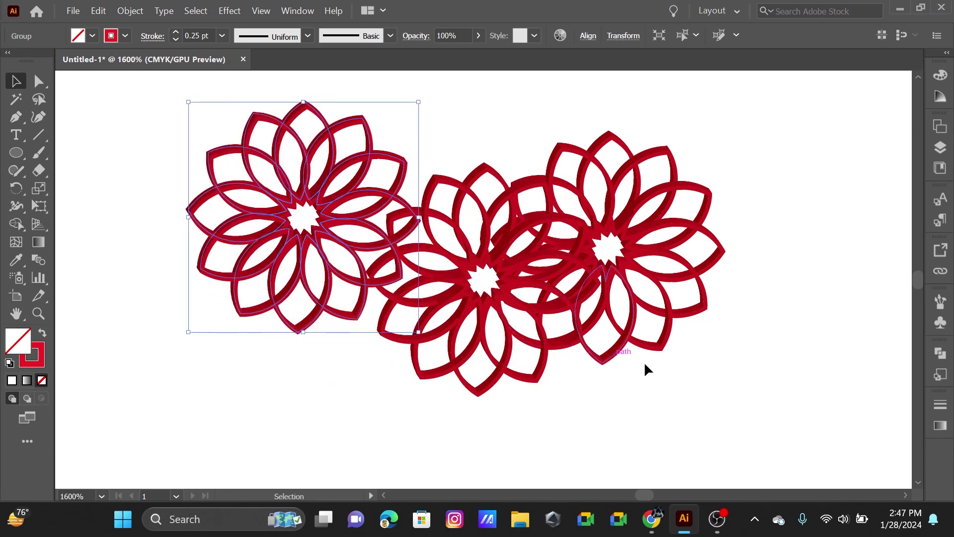
pyautogui.scroll(2, 482, 311)
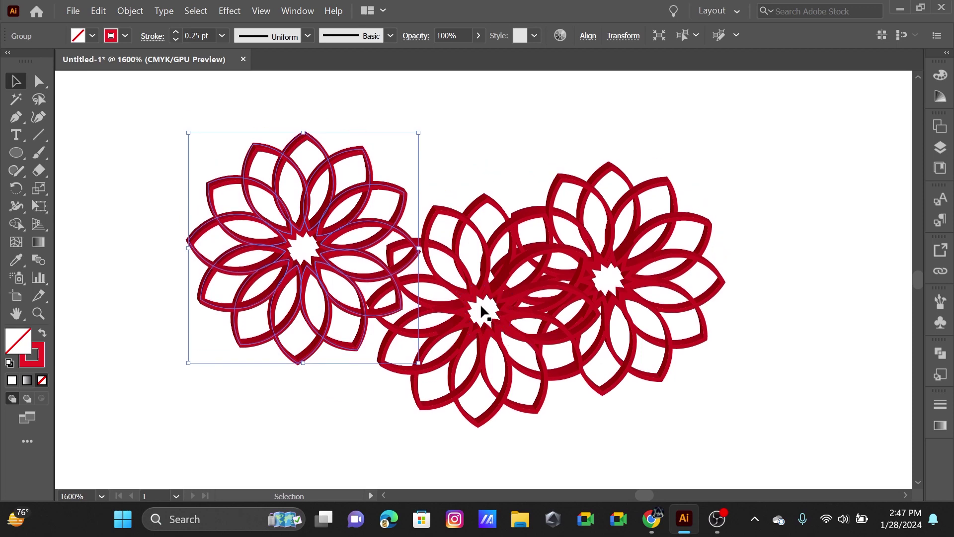
pyautogui.scroll(-2, 481, 306)
pyautogui.scroll(-2, 482, 307)
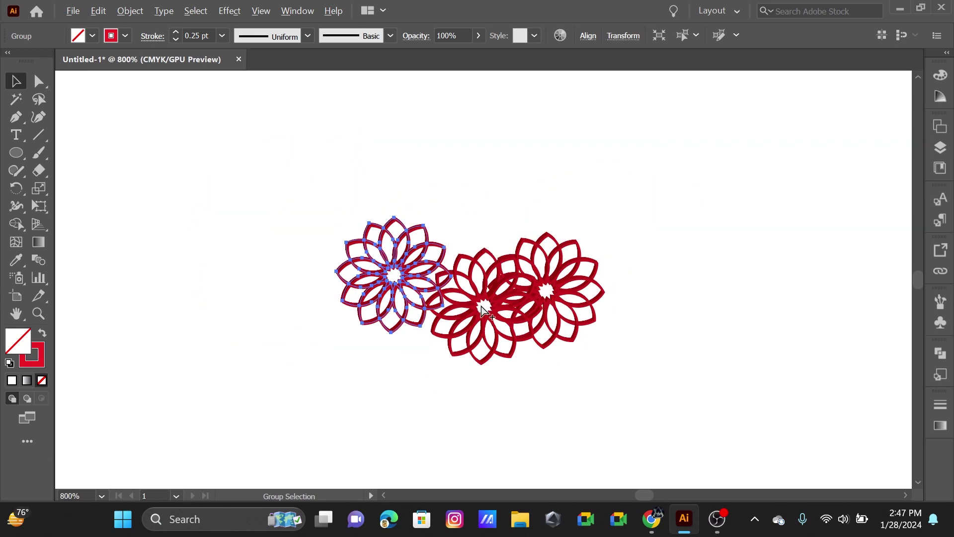
# - Reposition the three flowers closer together into a cluster
pyautogui.moveTo(489, 314); pyautogui.dragTo(486, 204)
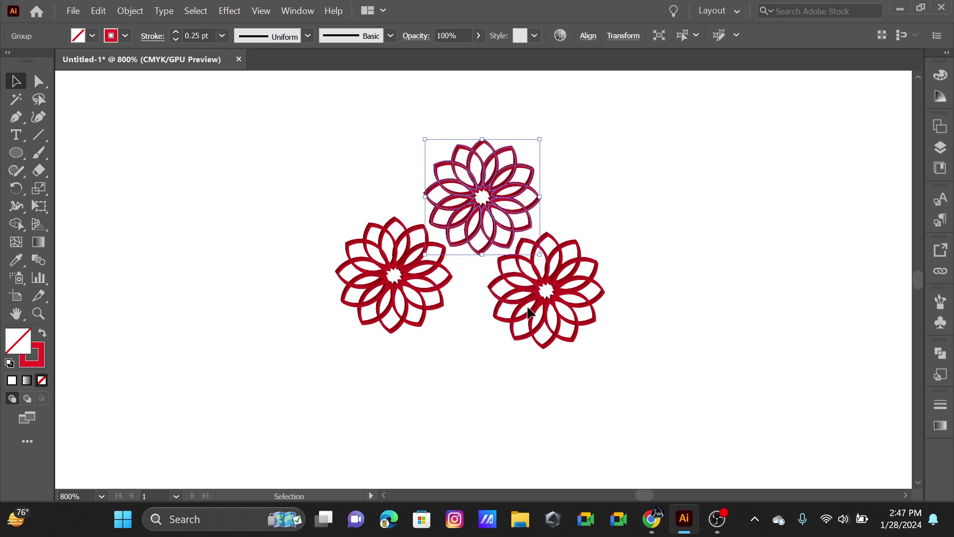
pyautogui.moveTo(408, 304); pyautogui.dragTo(436, 320)
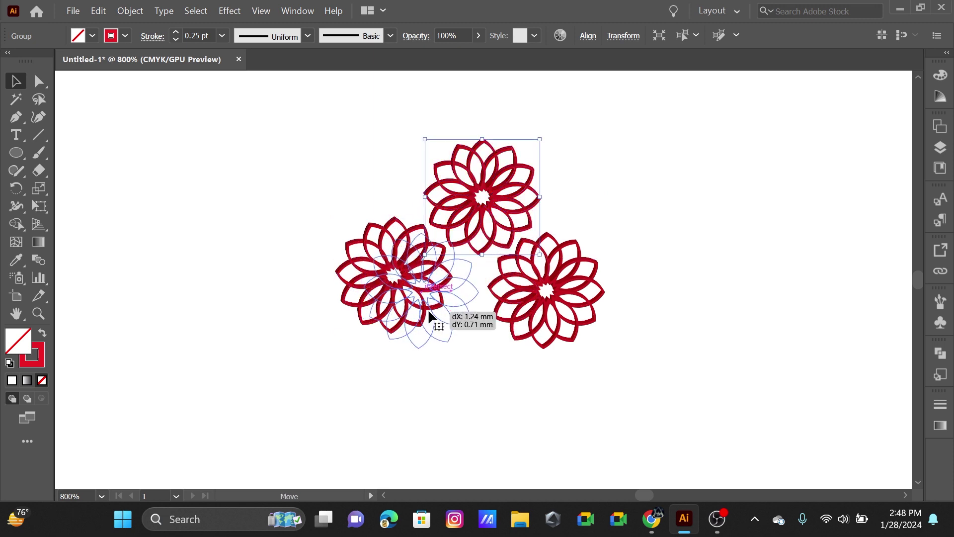
pyautogui.moveTo(557, 305); pyautogui.dragTo(525, 301)
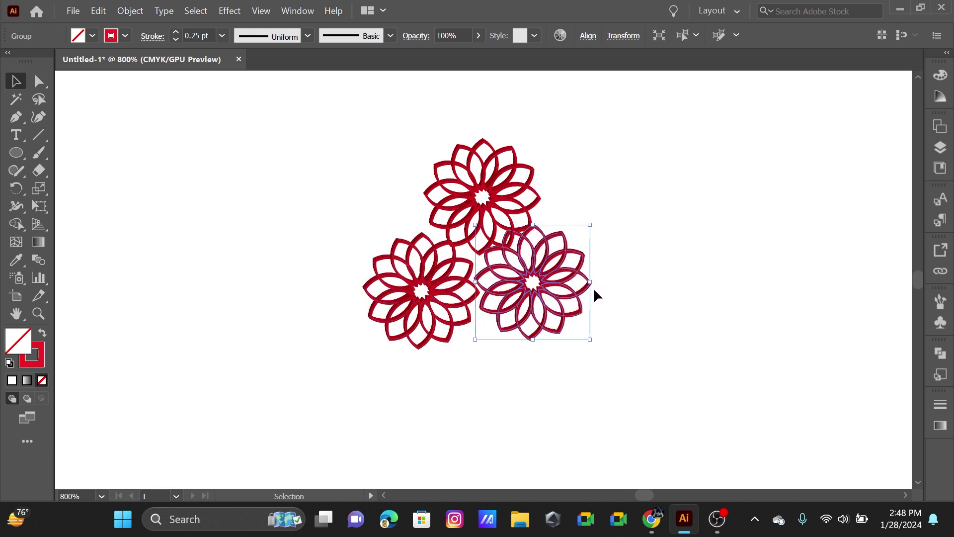
pyautogui.press('a')
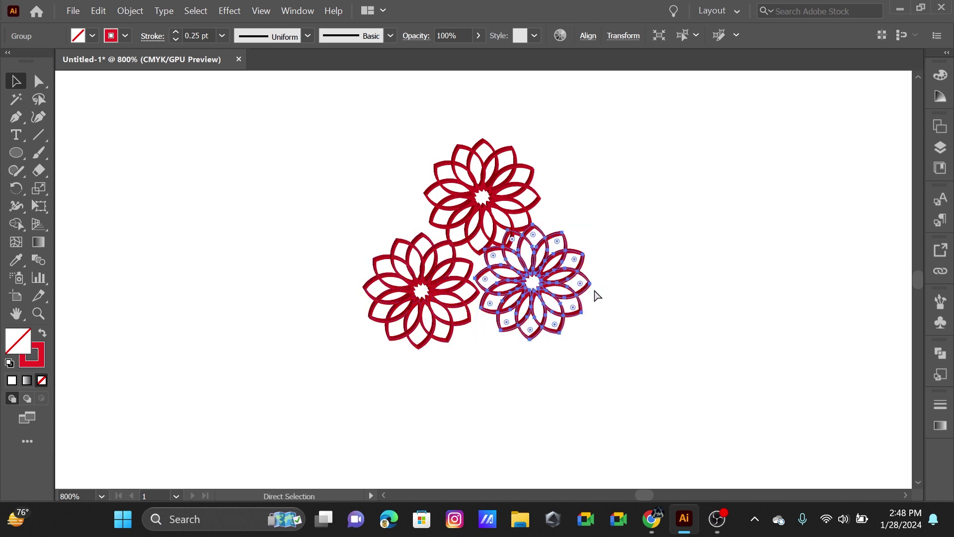
pyautogui.press('v')
# - Send the right flower to the back and nudge the left flower slightly up-right
pyautogui.rightClick(539, 291)
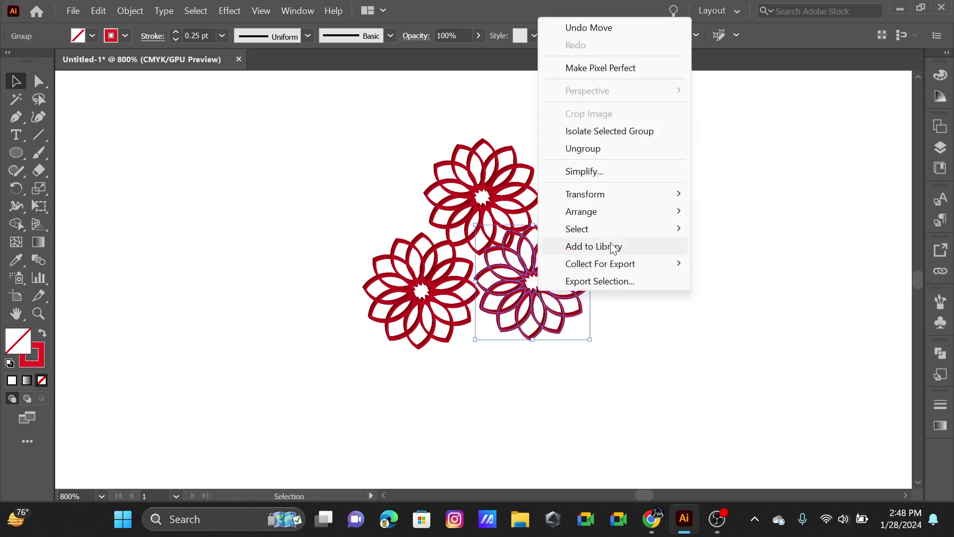
pyautogui.moveTo(581, 211)
pyautogui.click(739, 265)
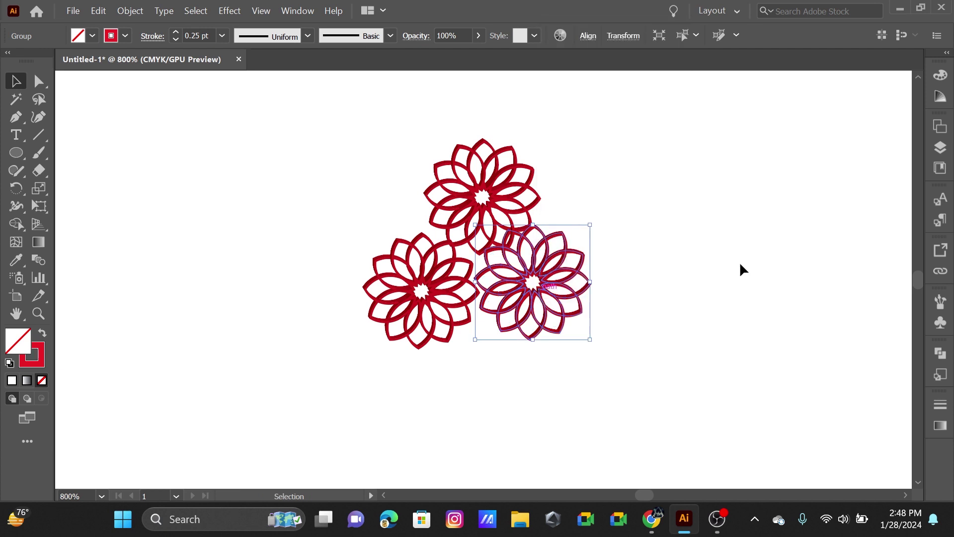
pyautogui.click(683, 272)
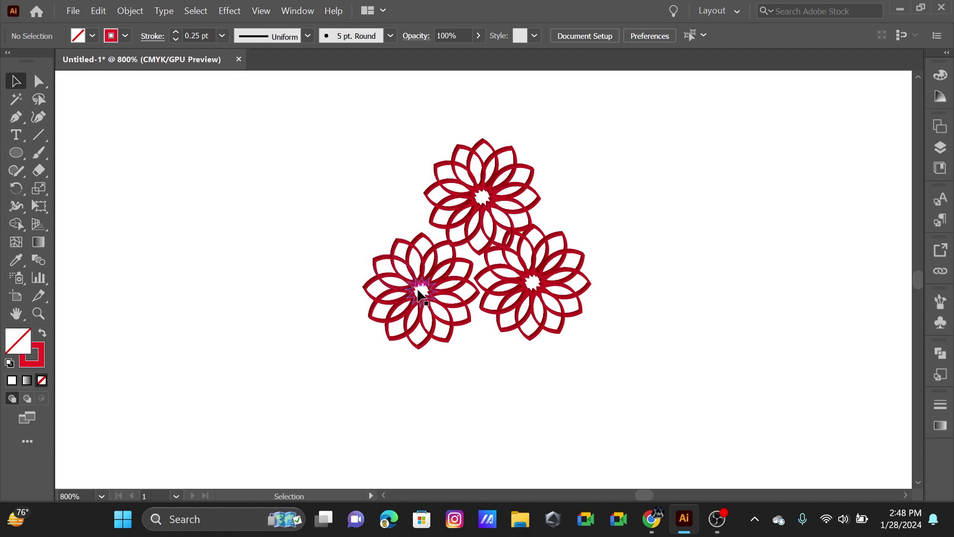
pyautogui.moveTo(444, 296); pyautogui.dragTo(452, 290)
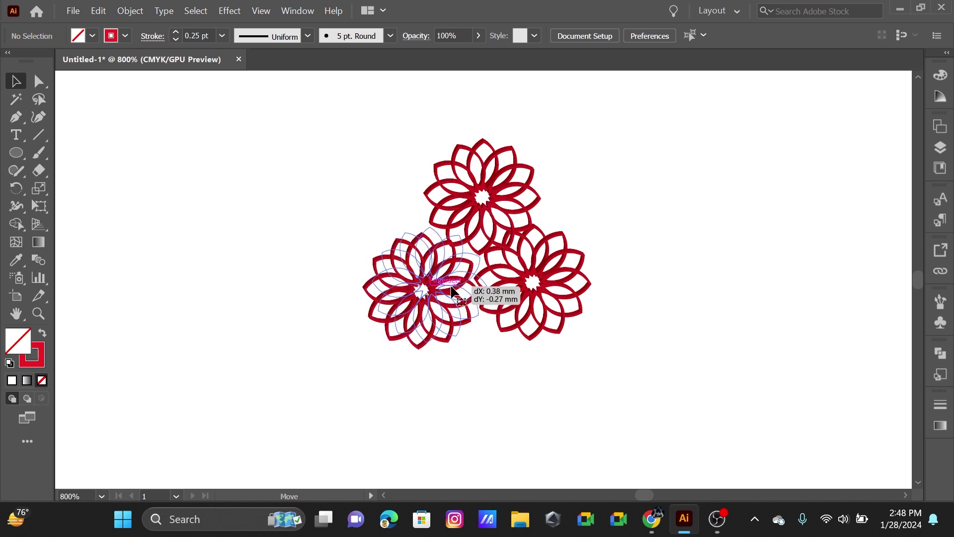
pyautogui.click(649, 293)
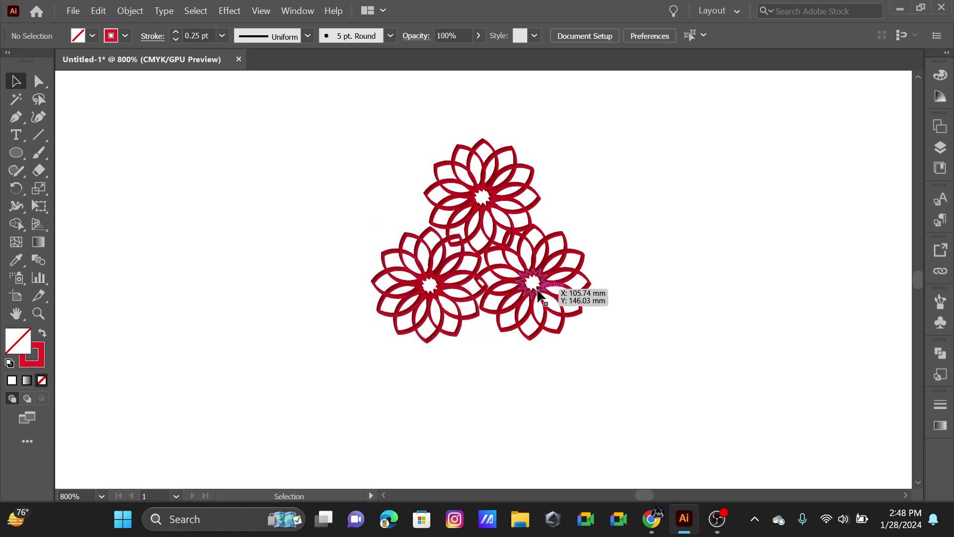
pyautogui.click(538, 293)
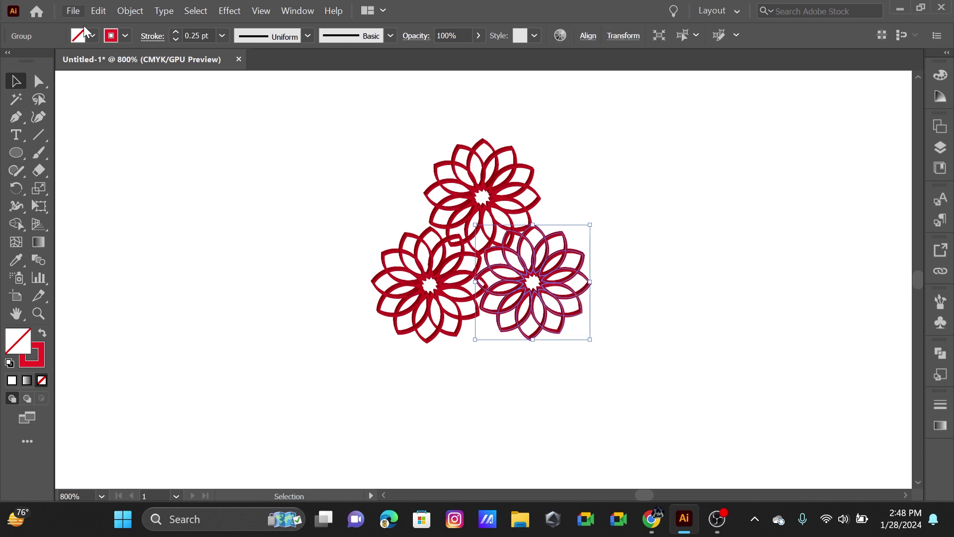
# - Set the selected right flower's stroke to magenta
pyautogui.click(127, 35)
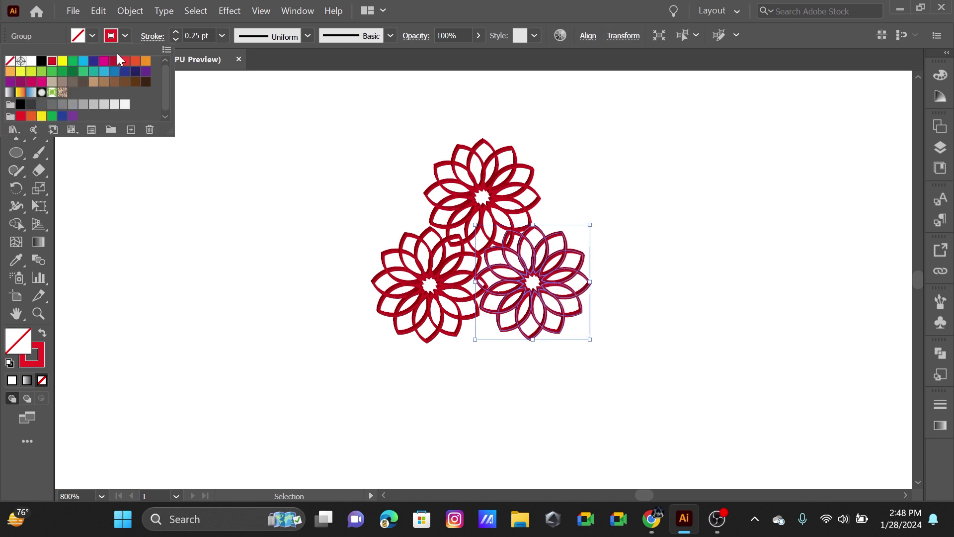
pyautogui.click(236, 246)
pyautogui.click(336, 256)
# - Give the left flower's outline a brighter red stroke
pyautogui.click(398, 305)
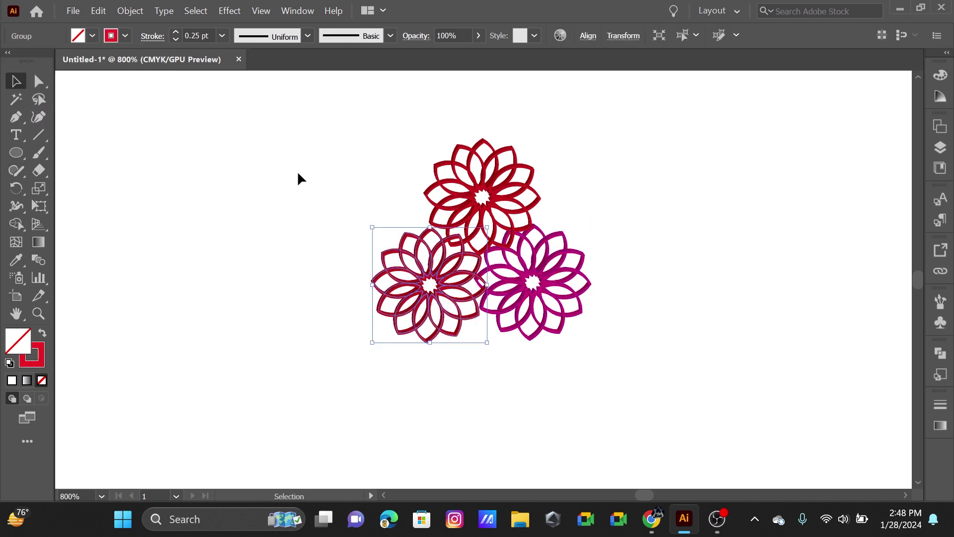
pyautogui.click(126, 35)
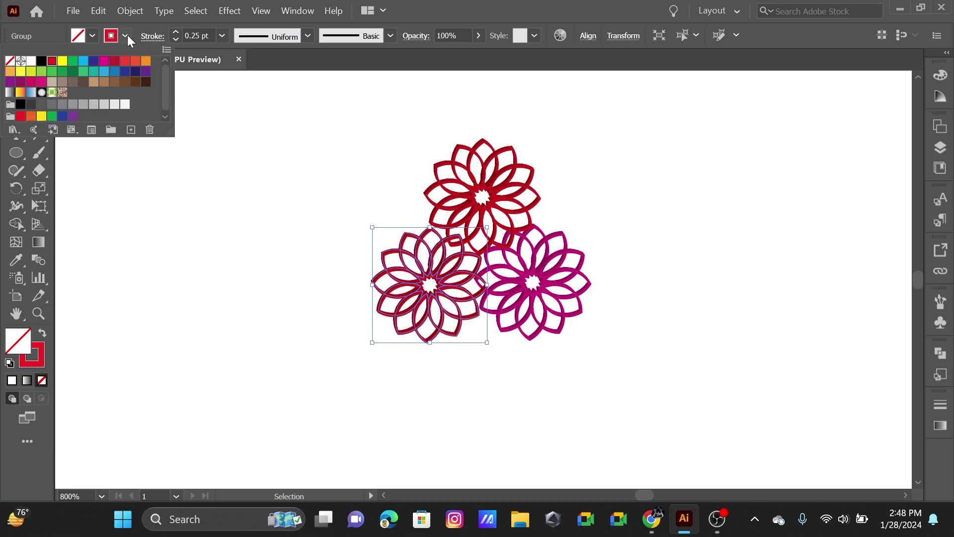
pyautogui.click(125, 65)
pyautogui.click(194, 213)
pyautogui.click(212, 236)
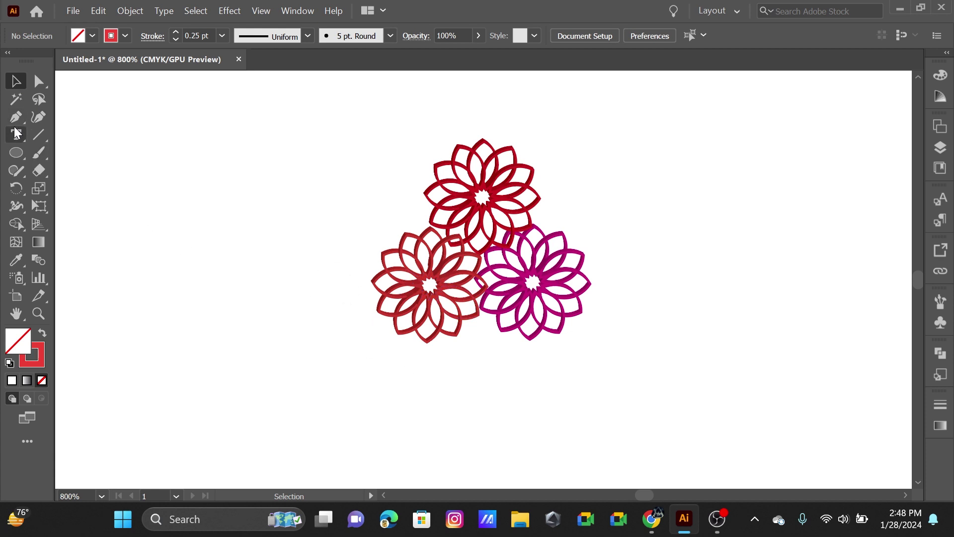
# - Pen-draw a curved stem from the top flower's centre down below the cluster
pyautogui.click(484, 205)
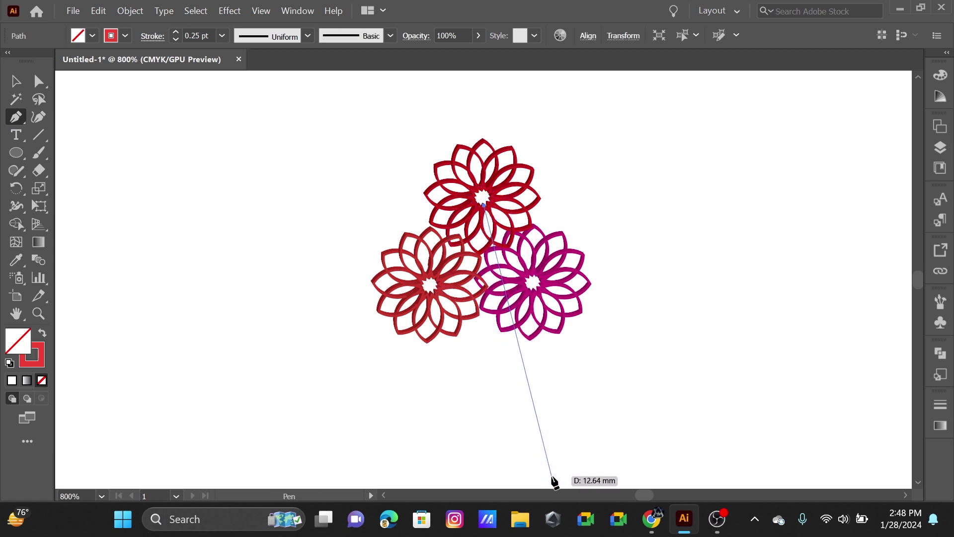
pyautogui.scroll(-2, 551, 464)
pyautogui.scroll(-1, 546, 455)
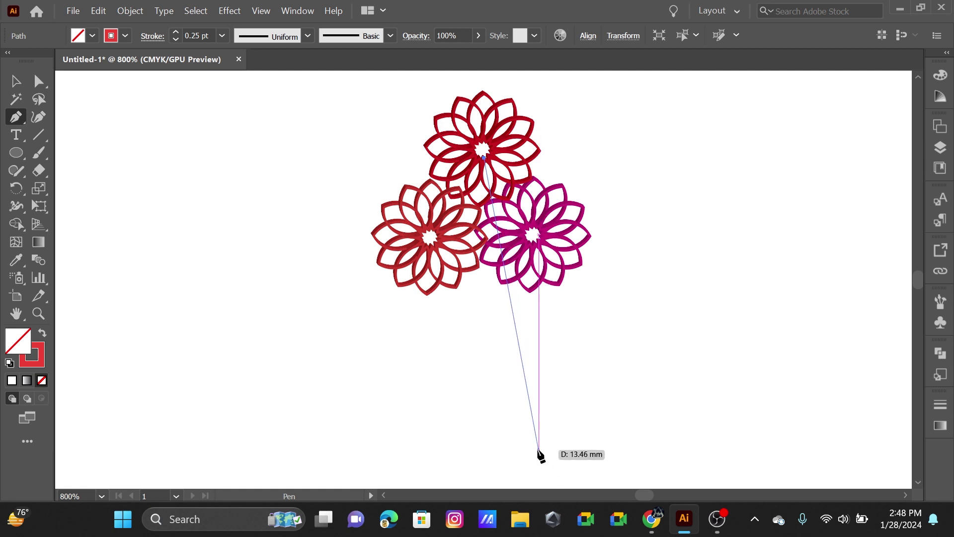
pyautogui.scroll(-2, 541, 453)
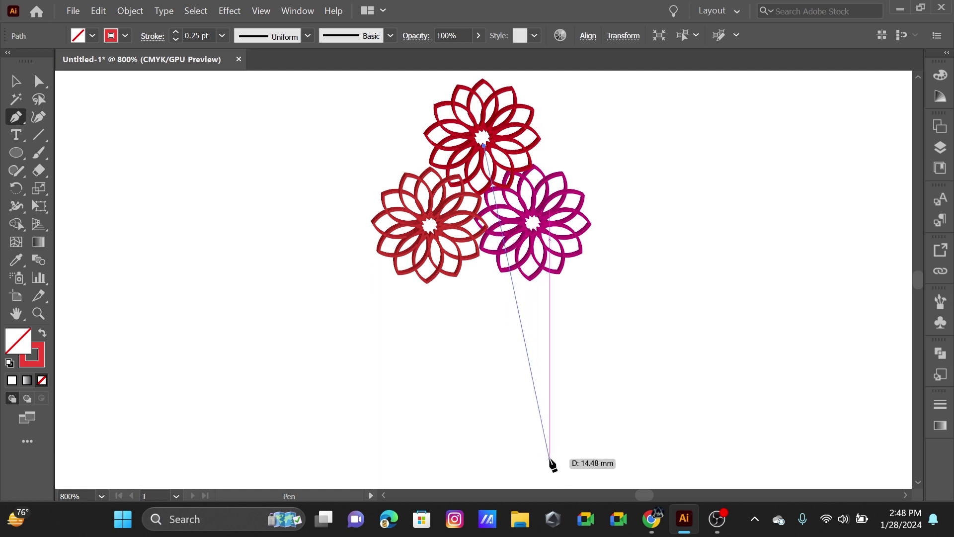
pyautogui.moveTo(498, 359)
pyautogui.mouseDown()
pyautogui.moveTo(530, 413)
pyautogui.moveTo(503, 366)
pyautogui.mouseUp()
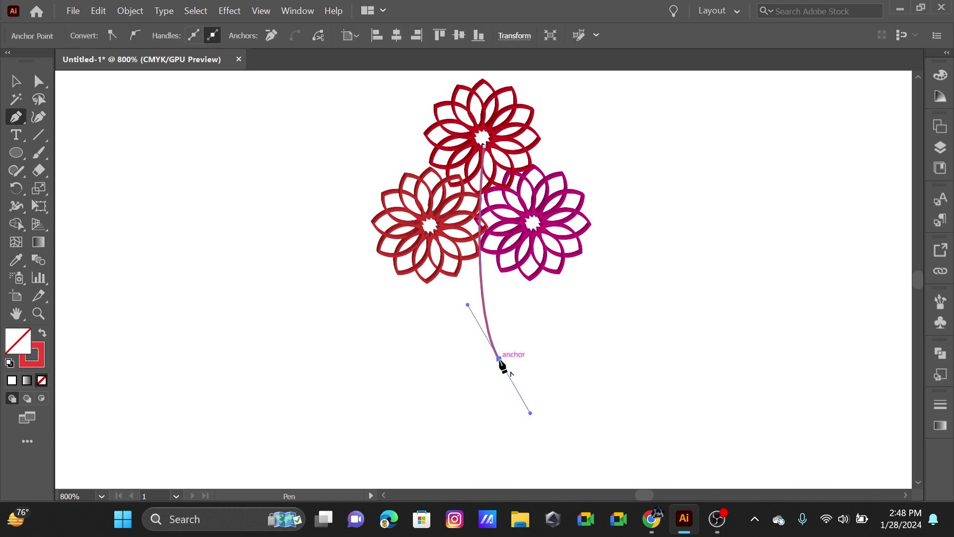
pyautogui.click(532, 447)
pyautogui.moveTo(500, 461); pyautogui.dragTo(527, 461)
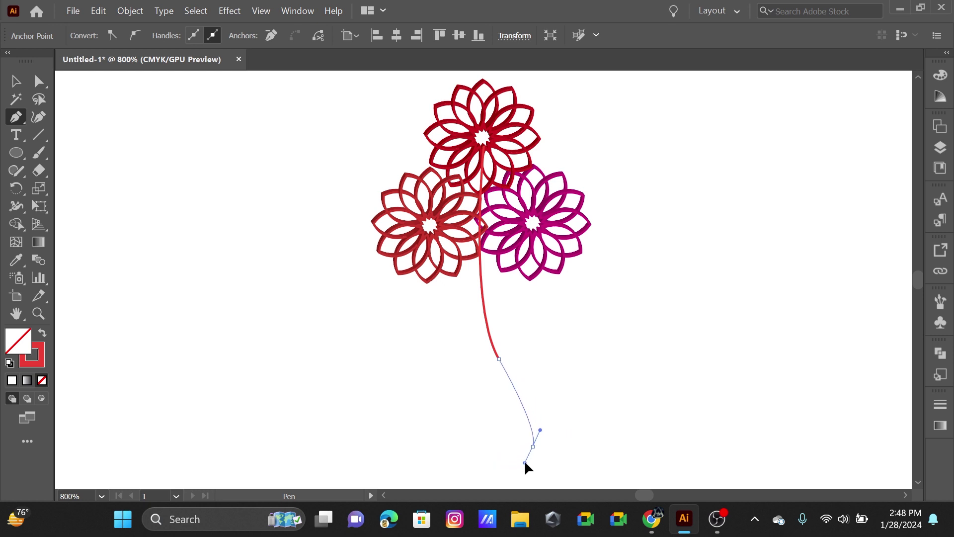
pyautogui.hotkey('ctrl', 'z')
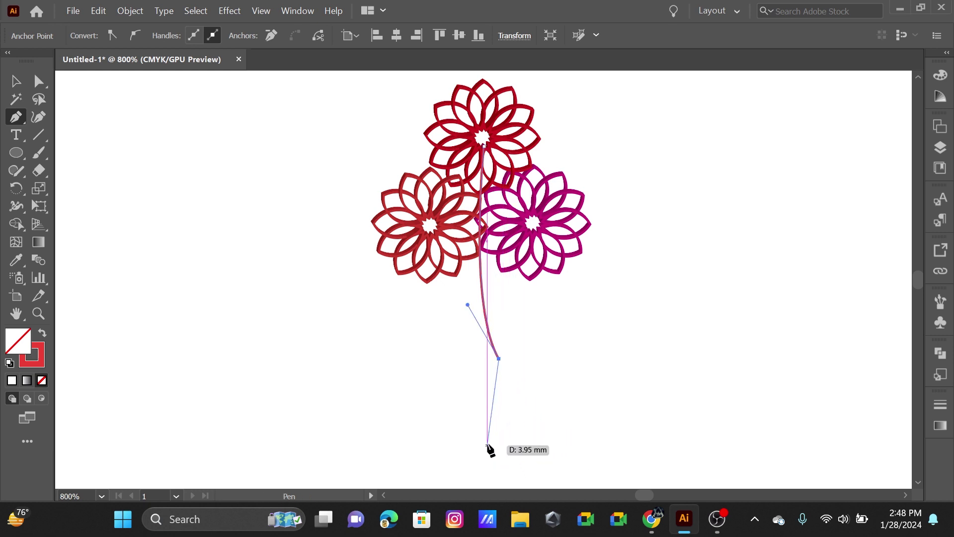
pyautogui.moveTo(490, 439); pyautogui.dragTo(452, 470)
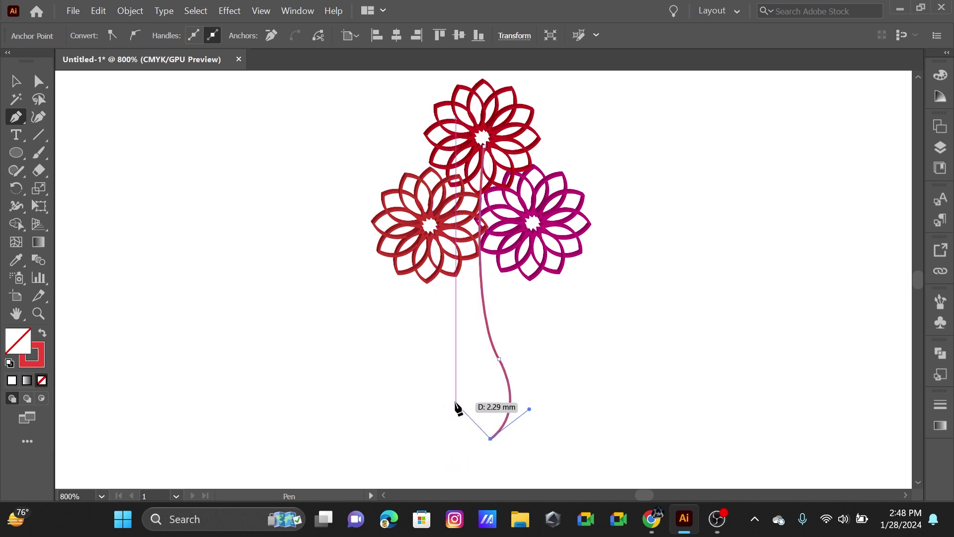
pyautogui.press('v')
pyautogui.click(426, 396)
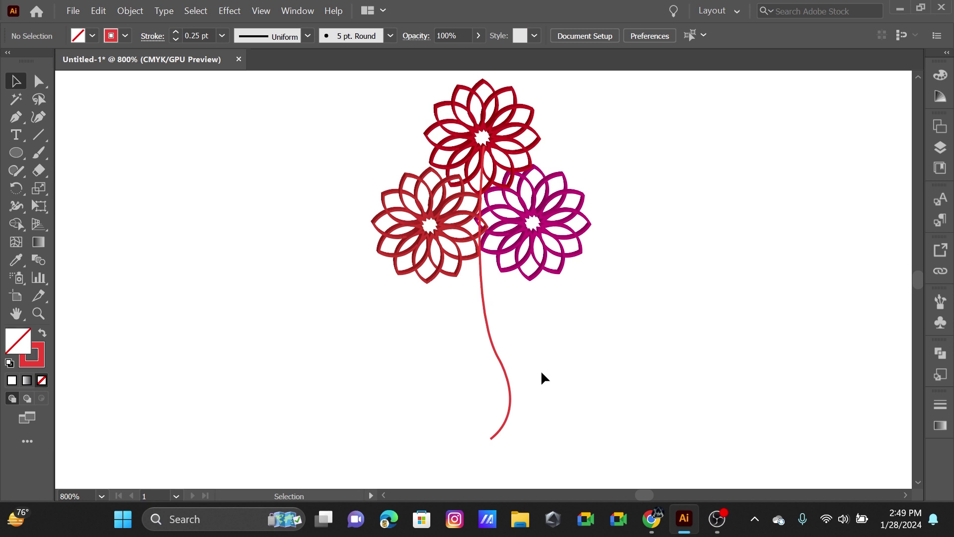
# - Draw a second curved stem from the magenta flower's centre down to the bottom
pyautogui.moveTo(523, 376); pyautogui.dragTo(483, 381)
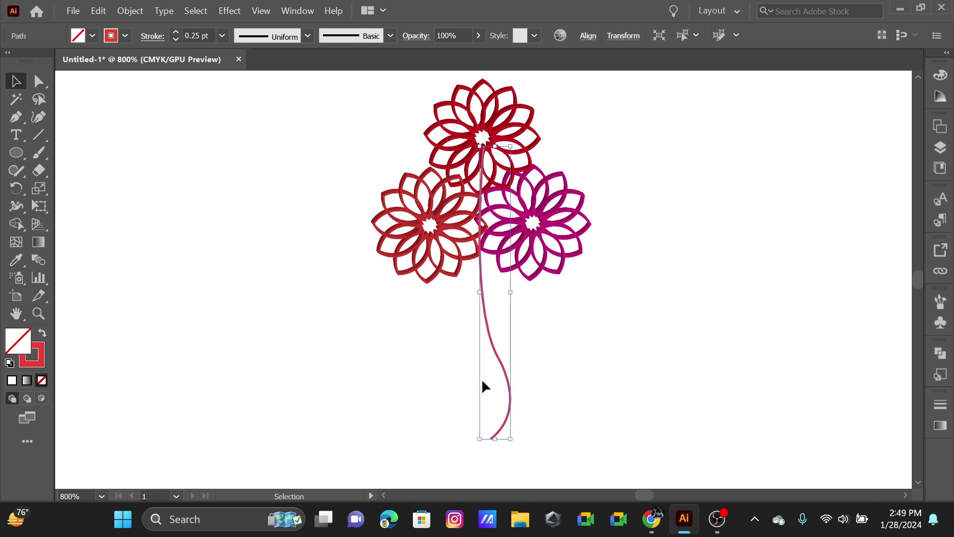
pyautogui.click(601, 342)
pyautogui.press('p')
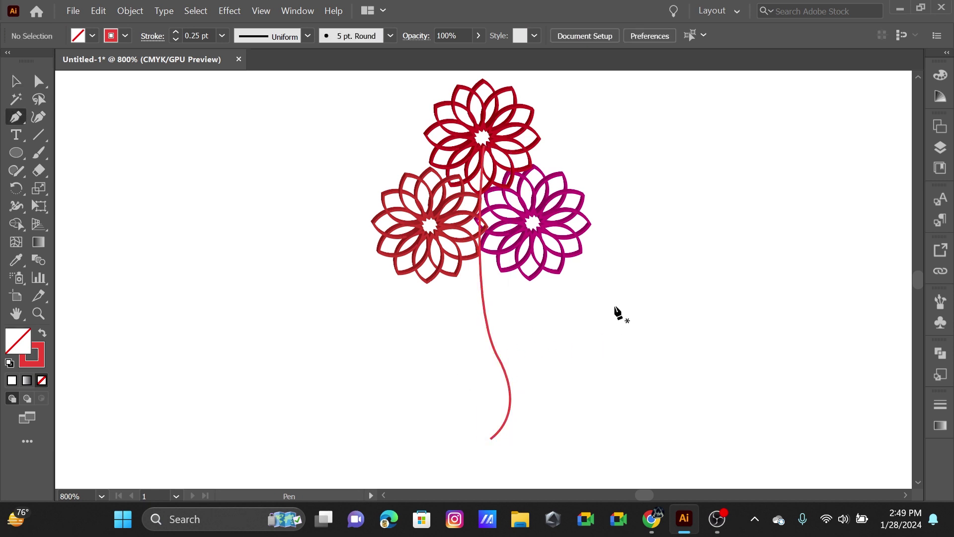
pyautogui.click(532, 225)
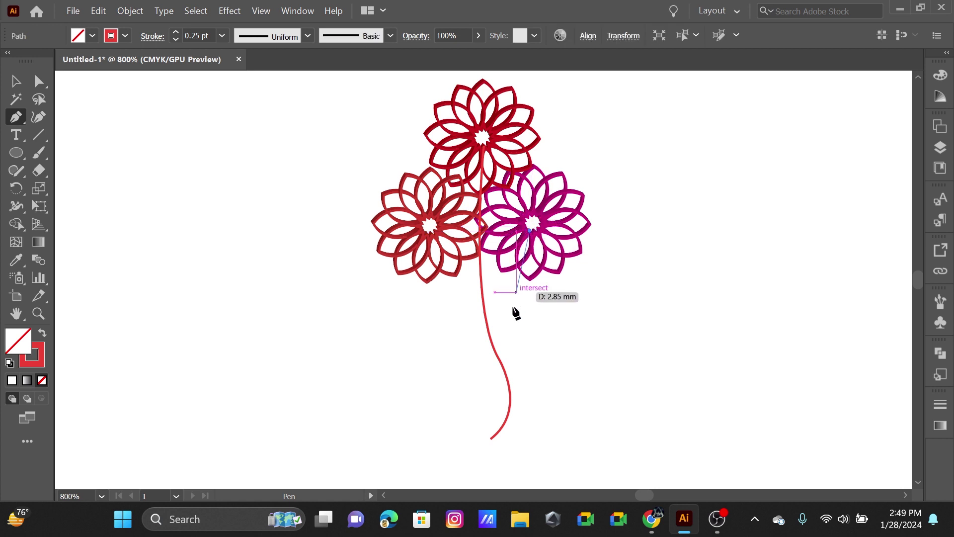
pyautogui.moveTo(463, 343); pyautogui.dragTo(465, 383)
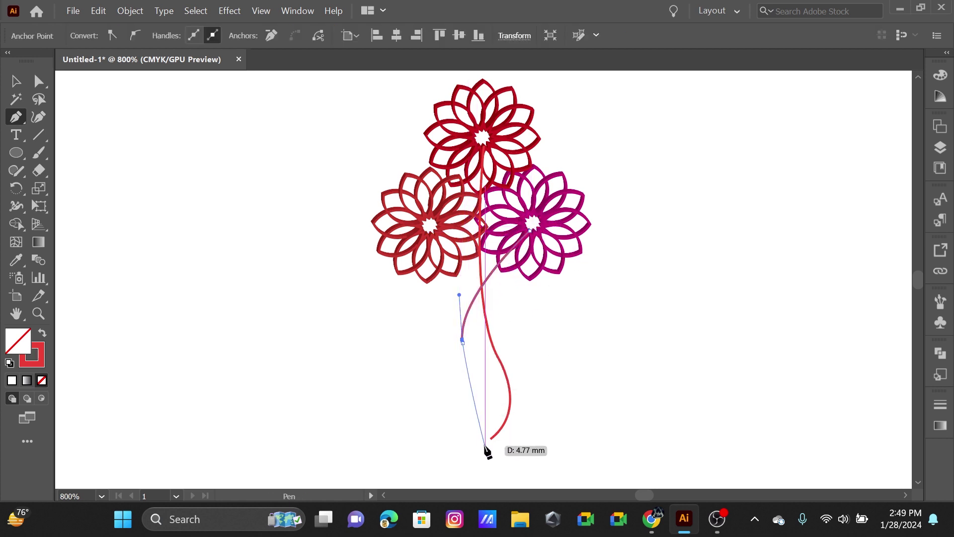
pyautogui.click(516, 440)
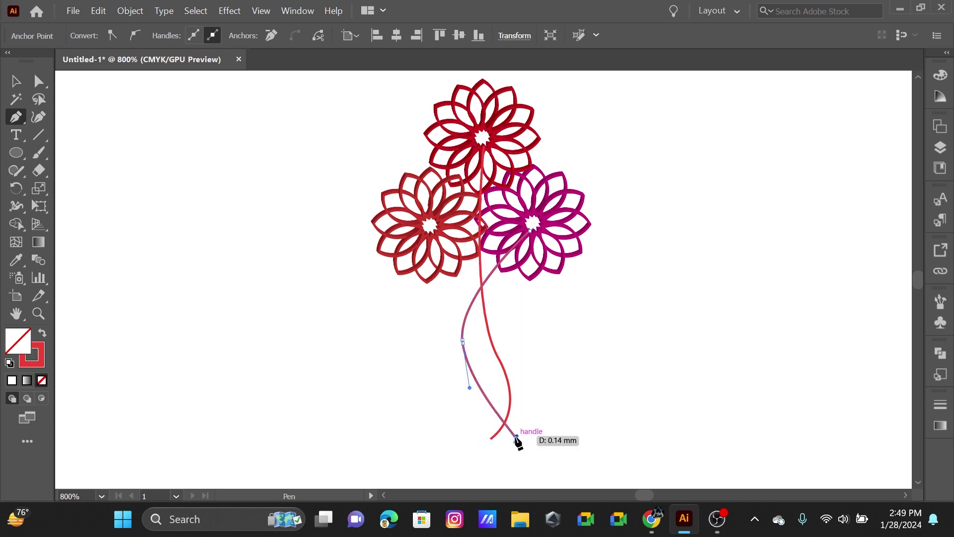
pyautogui.press('v')
pyautogui.click(425, 329)
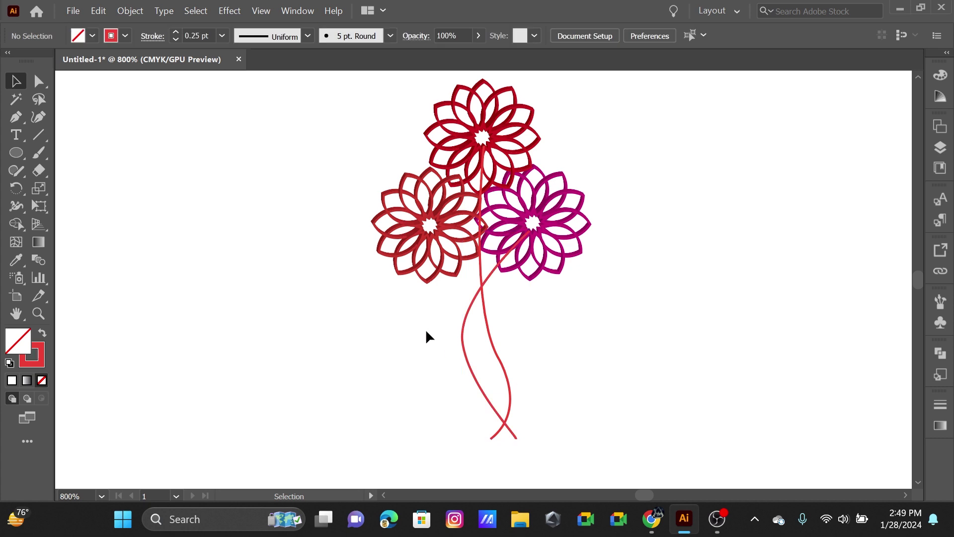
# - Draw a third curved stem from the left flower's centre, crossing down to the bottom
pyautogui.press('p')
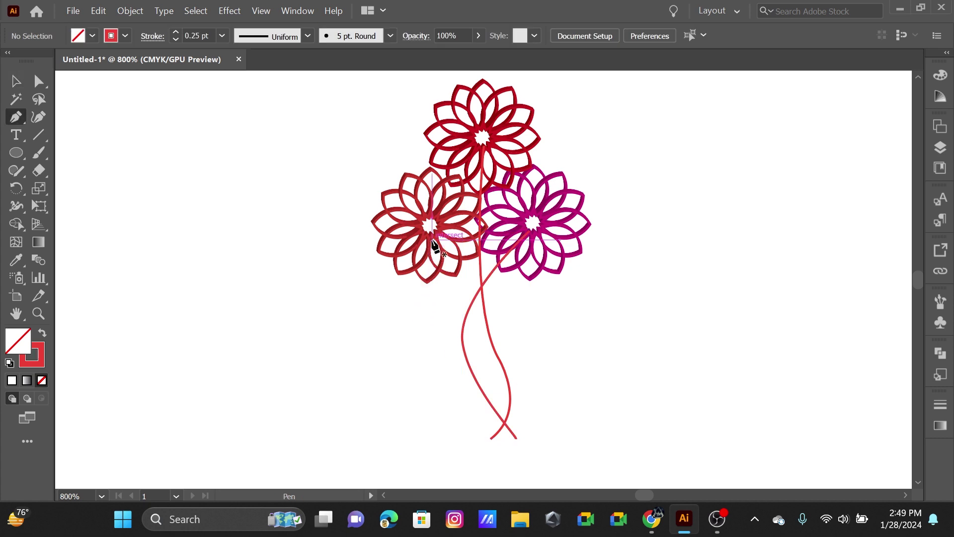
pyautogui.click(431, 233)
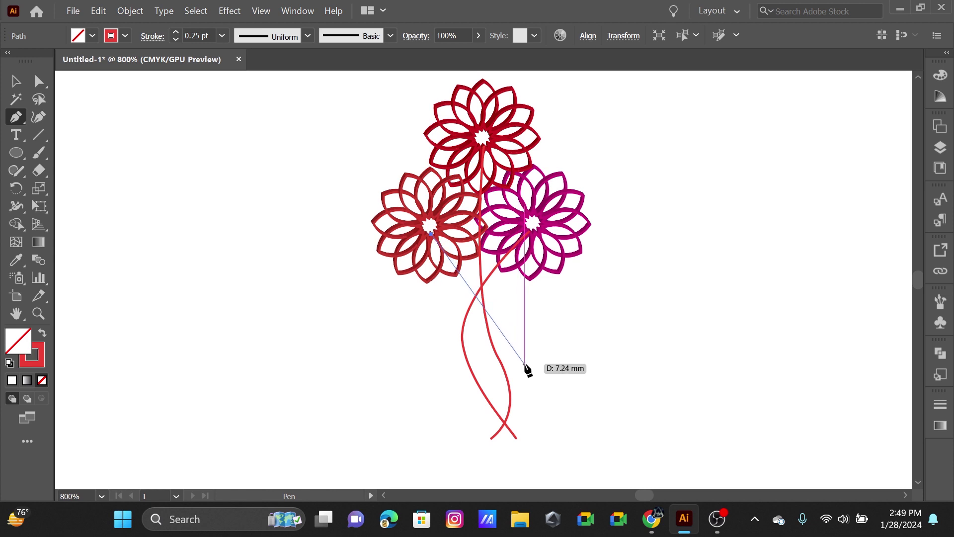
pyautogui.moveTo(526, 366)
pyautogui.mouseDown()
pyautogui.moveTo(552, 355)
pyautogui.moveTo(576, 379)
pyautogui.mouseUp()
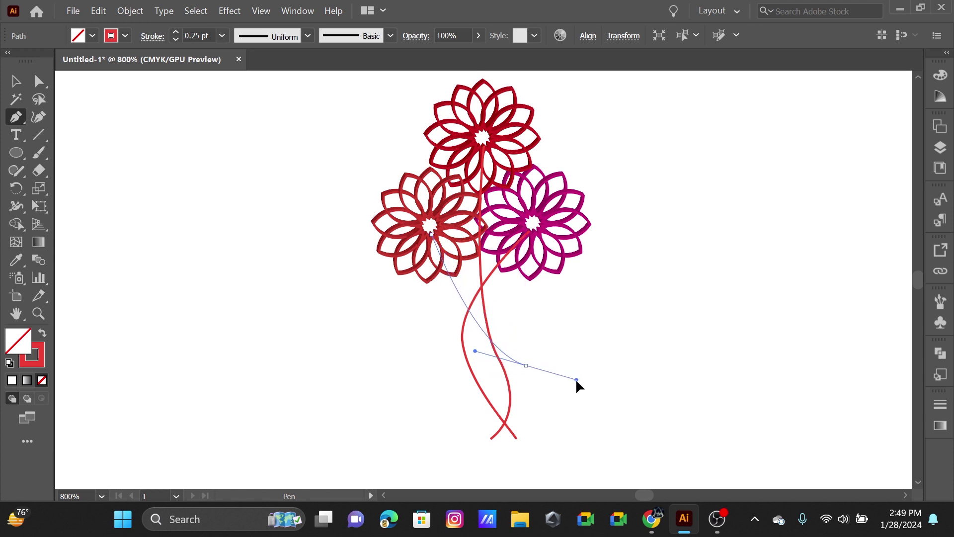
pyautogui.click(526, 366)
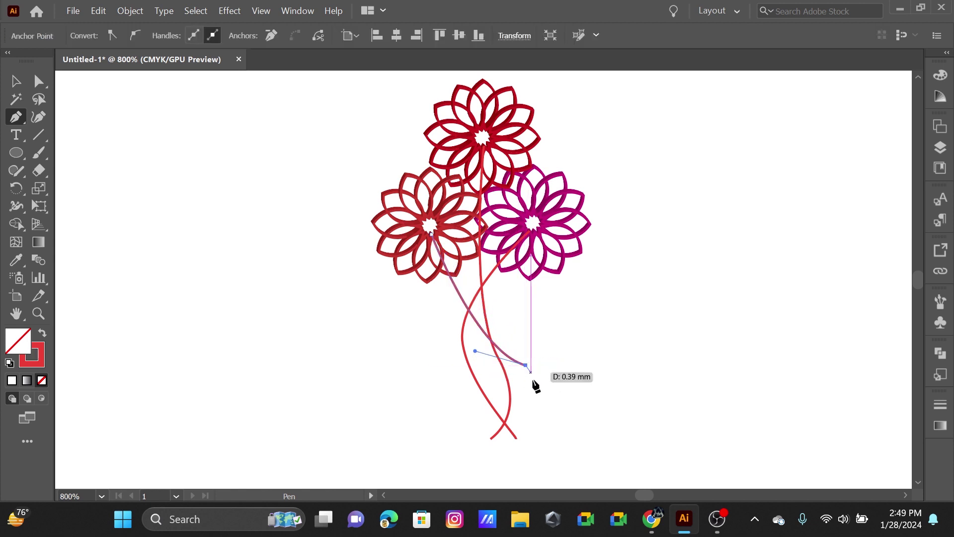
pyautogui.hotkey('ctrl', 'z')
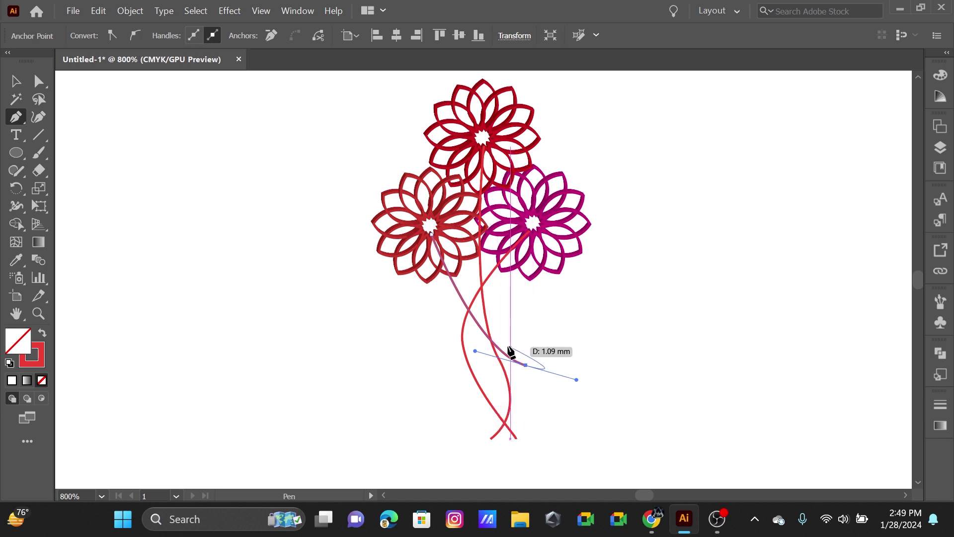
pyautogui.hotkey('ctrl', 'z')
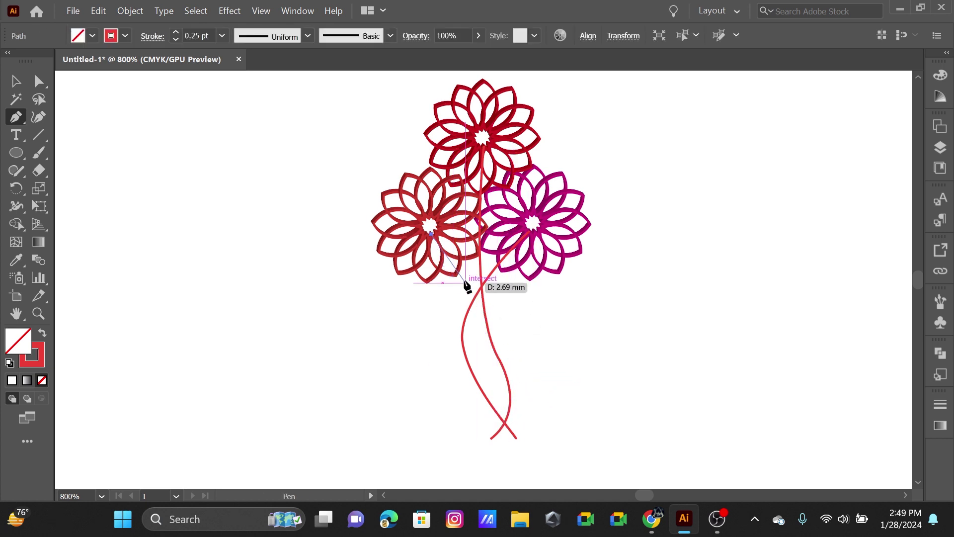
pyautogui.moveTo(481, 353); pyautogui.dragTo(505, 364)
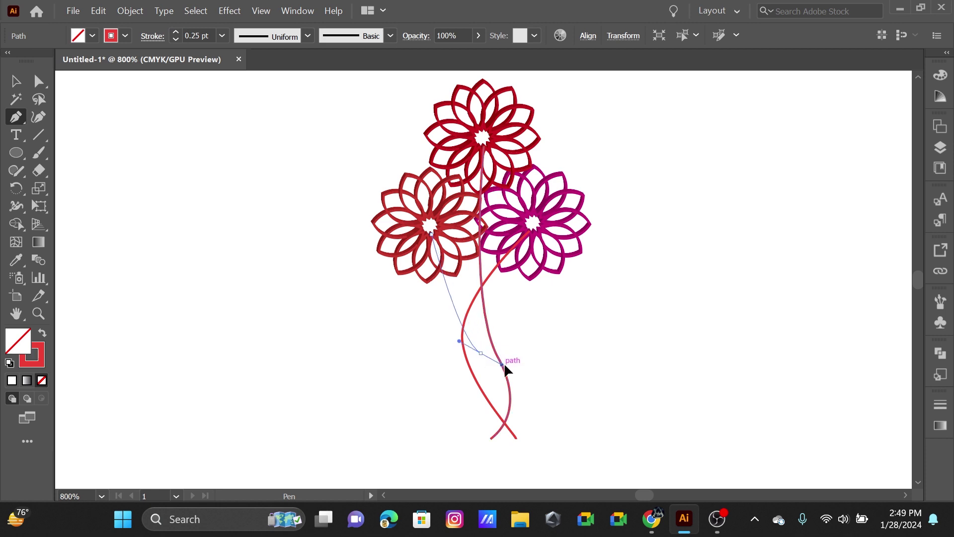
pyautogui.click(481, 352)
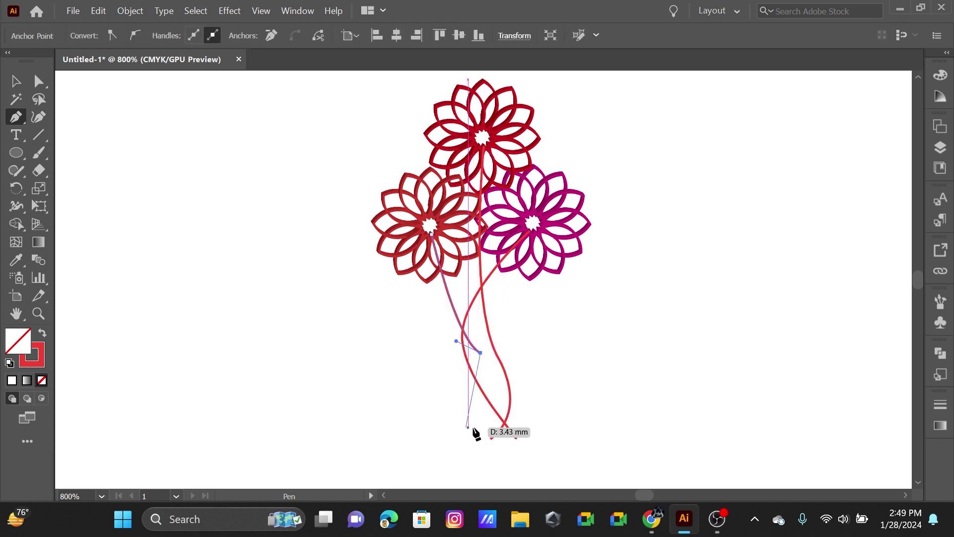
pyautogui.moveTo(503, 439)
pyautogui.mouseDown()
pyautogui.moveTo(493, 444)
pyautogui.moveTo(527, 431)
pyautogui.mouseUp()
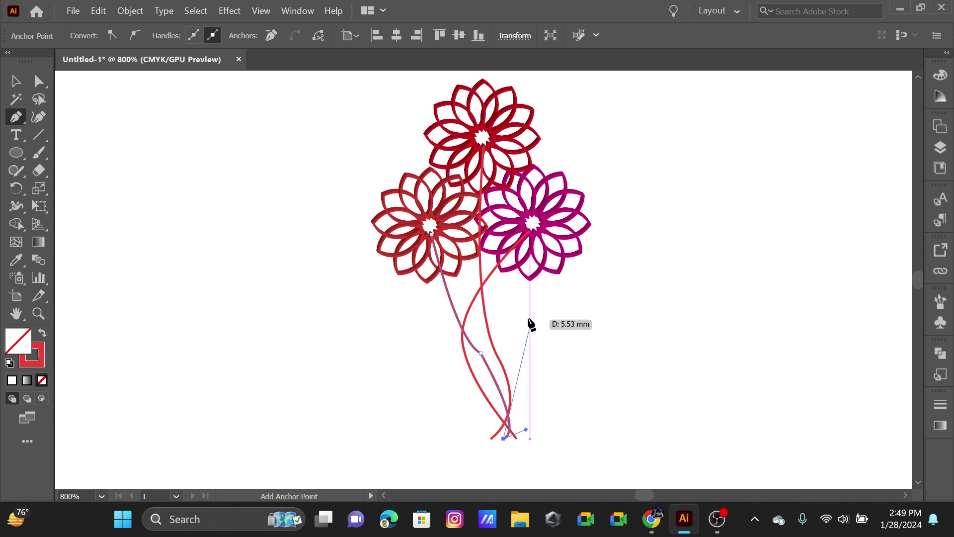
pyautogui.keyDown('ctrl'); pyautogui.click(499, 358); pyautogui.keyUp('ctrl')
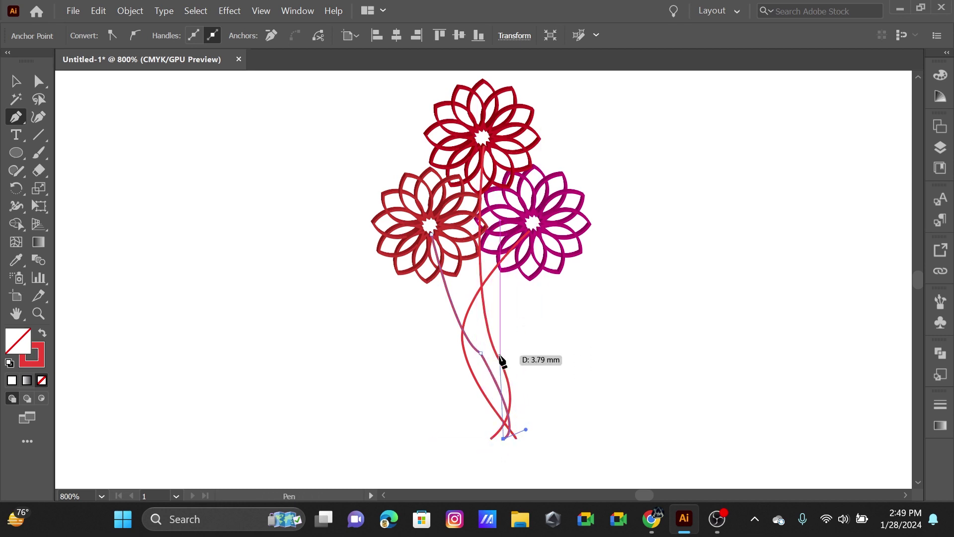
pyautogui.press('v')
pyautogui.click(598, 353)
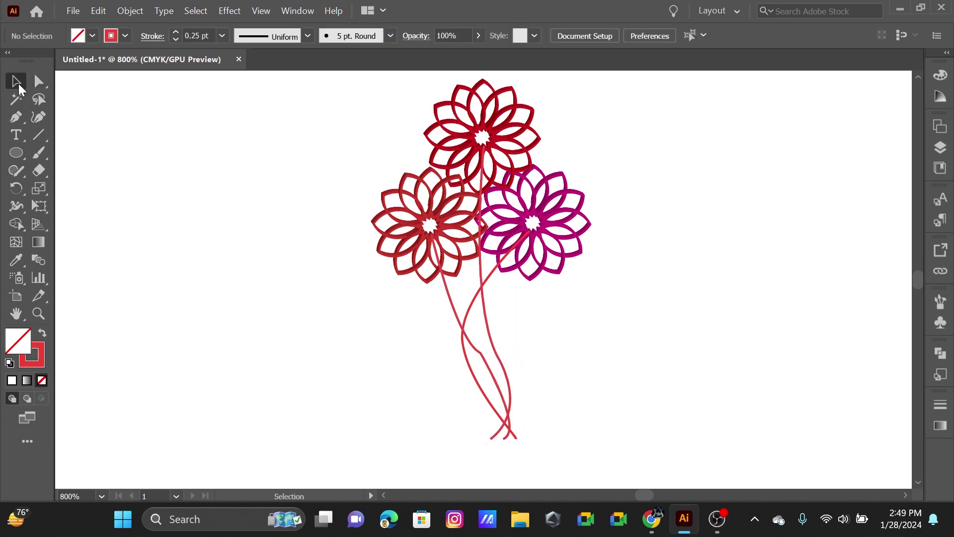
# - Drag the left stem's anchor handles with the Anchor Point tool into a smooth bend
pyautogui.click(44, 85)
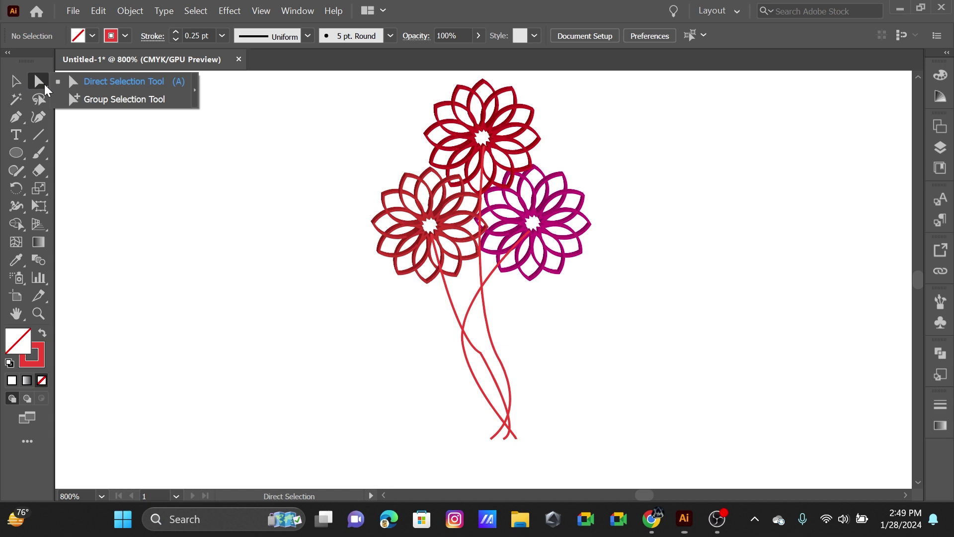
pyautogui.click(23, 112)
pyautogui.click(57, 172)
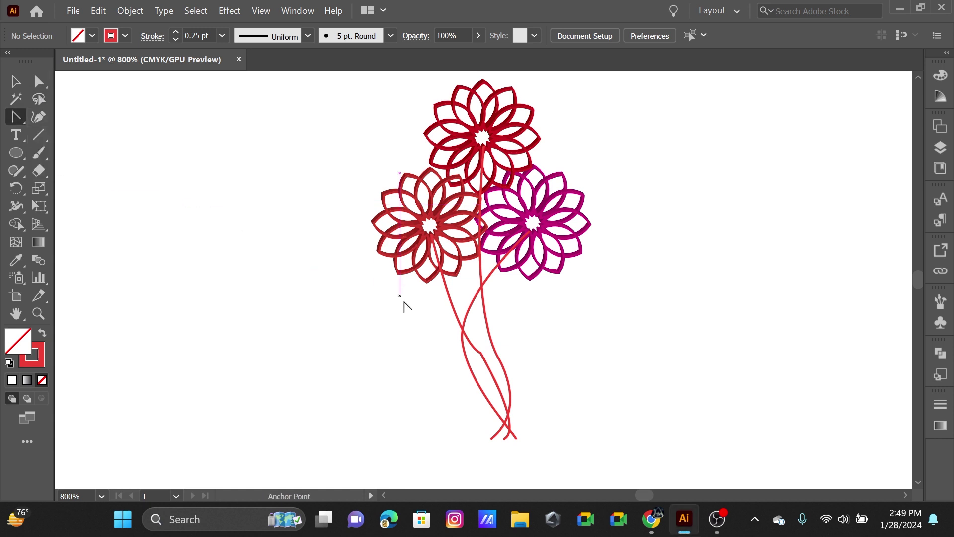
pyautogui.moveTo(492, 363); pyautogui.dragTo(494, 368)
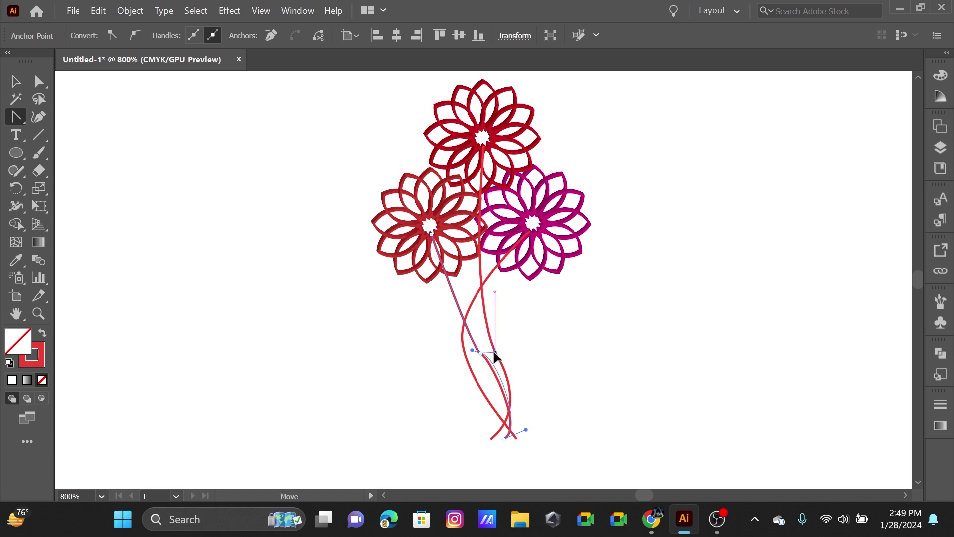
pyautogui.moveTo(500, 374)
pyautogui.mouseDown()
pyautogui.moveTo(483, 370)
pyautogui.moveTo(495, 370)
pyautogui.mouseUp()
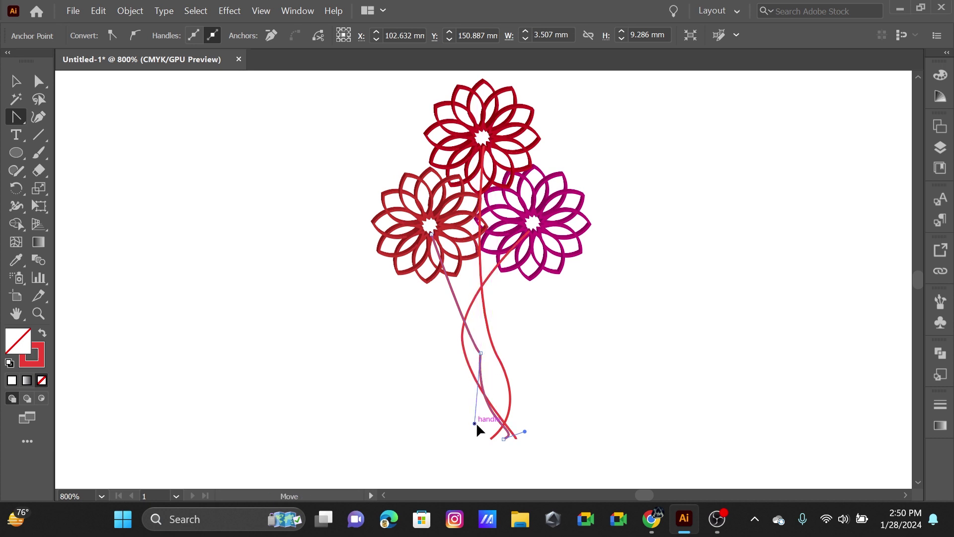
pyautogui.moveTo(475, 423)
pyautogui.mouseDown()
pyautogui.moveTo(510, 421)
pyautogui.moveTo(495, 404)
pyautogui.mouseUp()
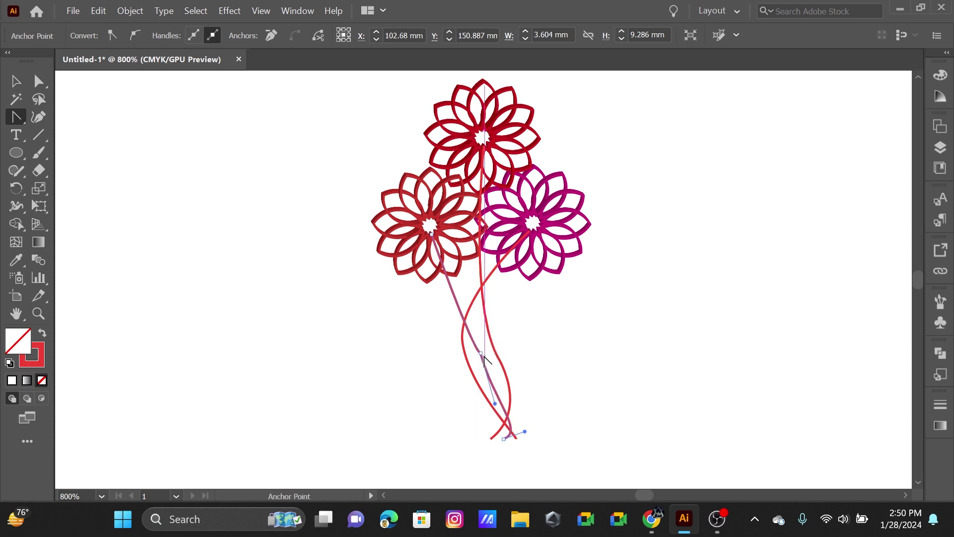
pyautogui.moveTo(481, 353); pyautogui.dragTo(486, 317)
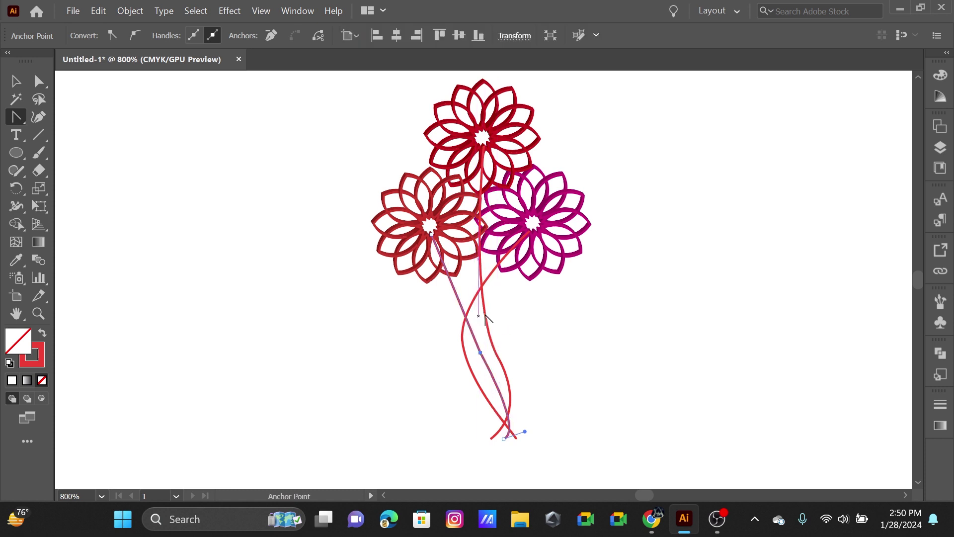
# - Try a 0.75 pt stroke on the stems, then return them to 0.25 pt
pyautogui.click(15, 80)
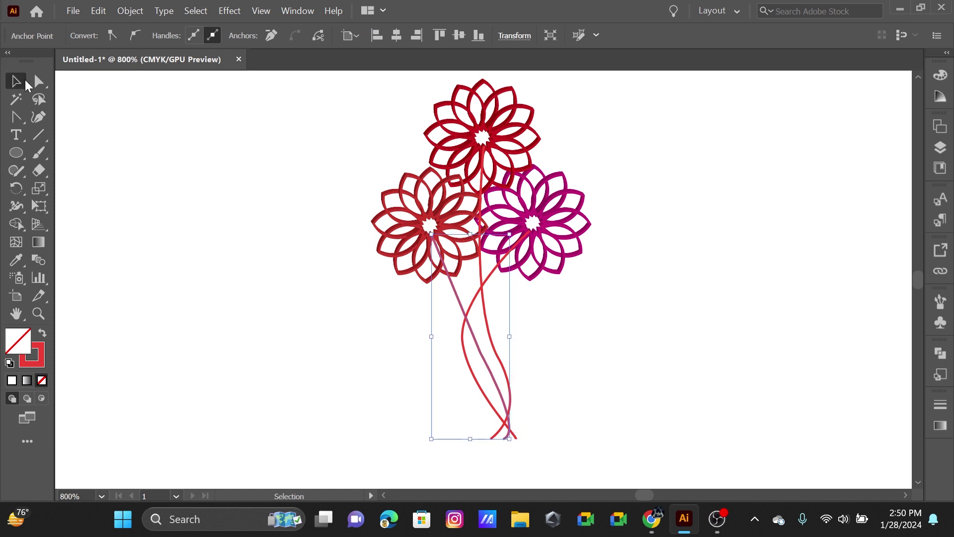
pyautogui.click(346, 310)
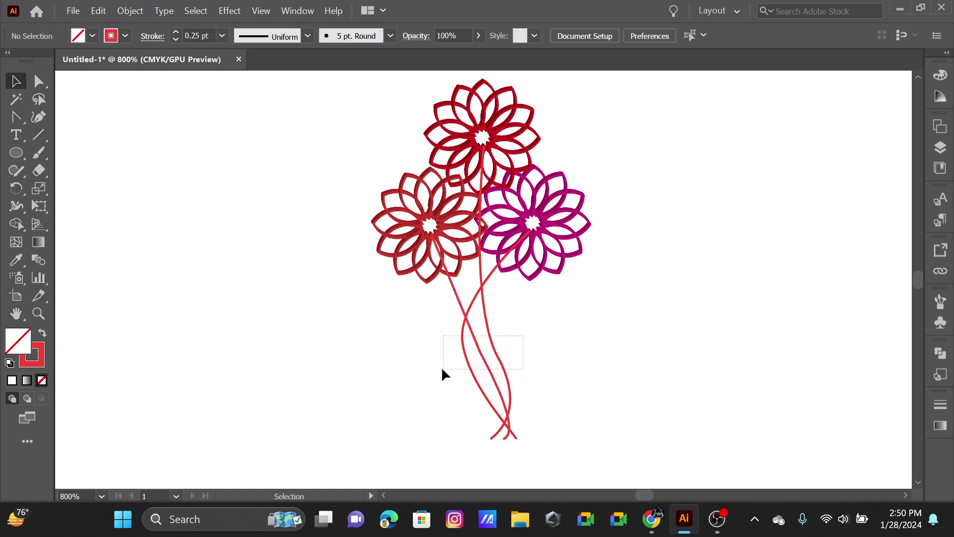
pyautogui.moveTo(442, 369); pyautogui.dragTo(443, 370)
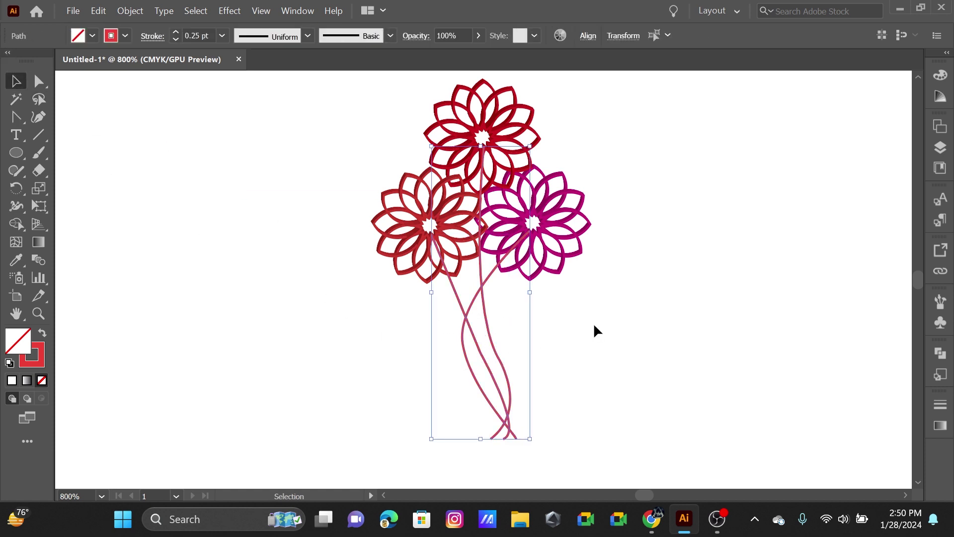
pyautogui.click(175, 33)
pyautogui.click(175, 33)
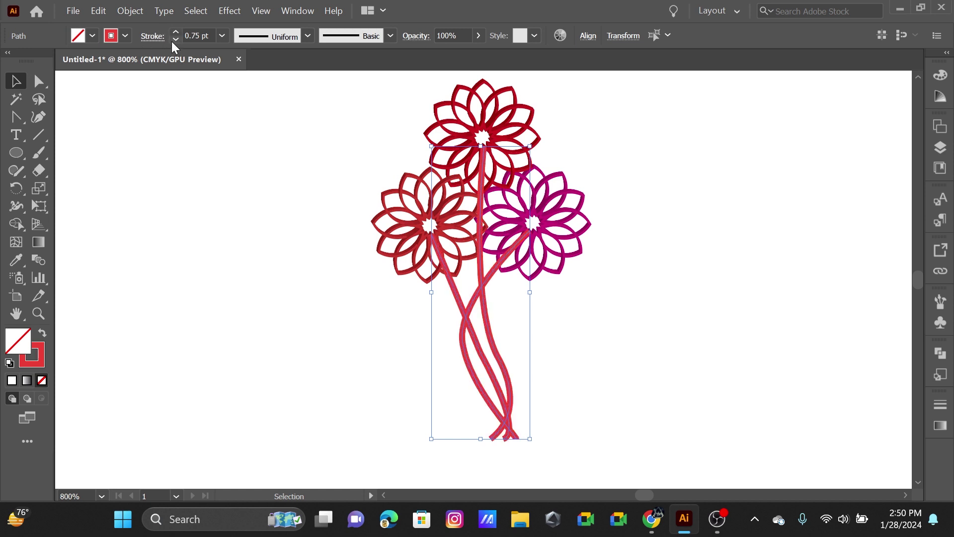
pyautogui.click(172, 41)
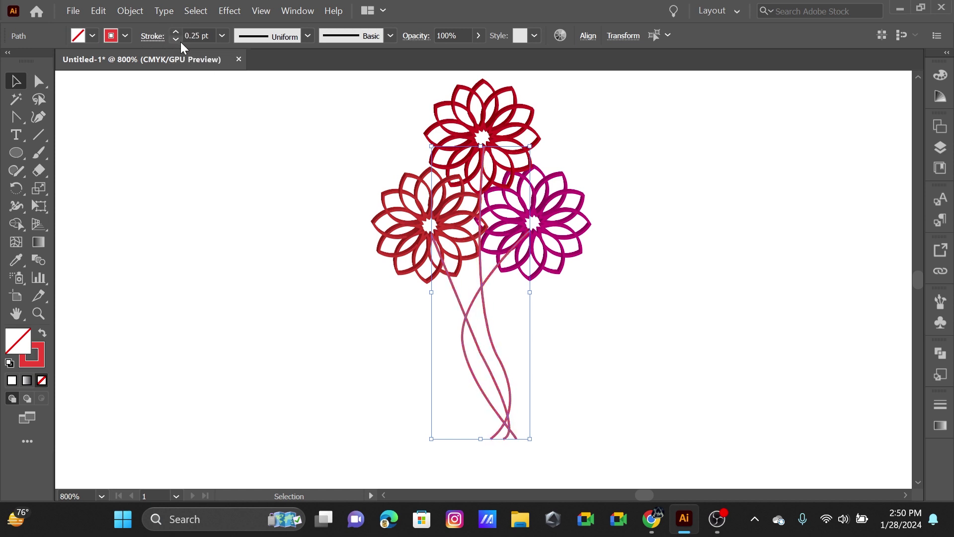
pyautogui.click(312, 281)
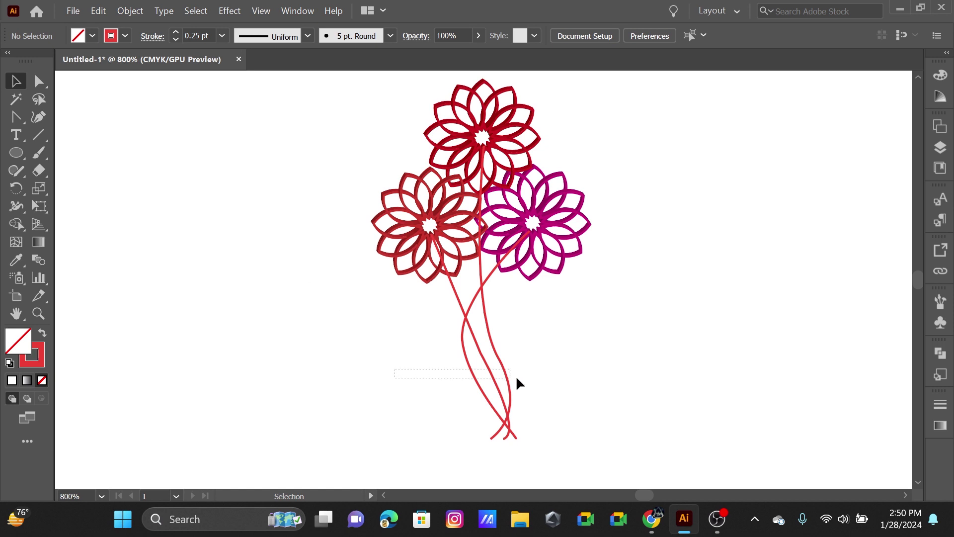
# - Send the stems backward with Arrange so they sit behind the flowers
pyautogui.moveTo(517, 379); pyautogui.dragTo(544, 385)
pyautogui.rightClick(499, 356)
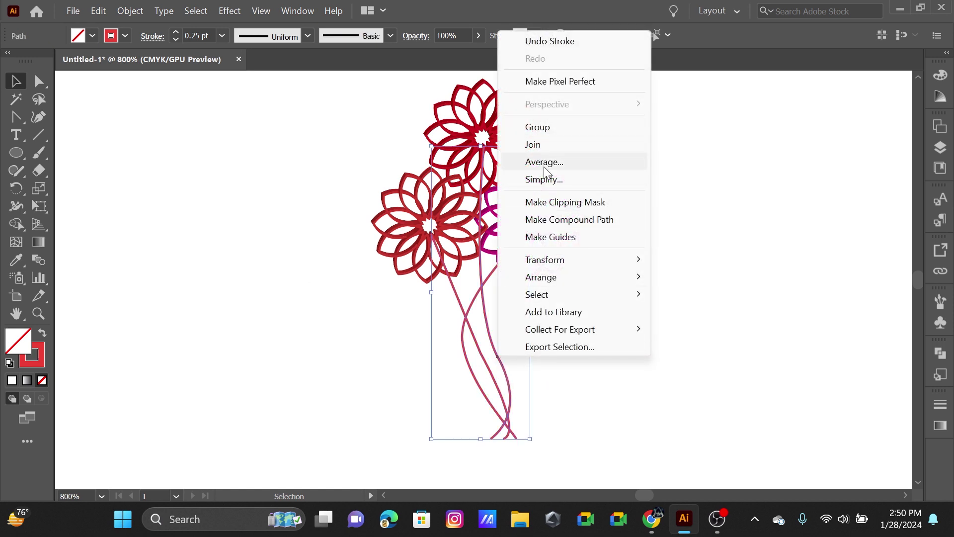
pyautogui.moveTo(541, 277)
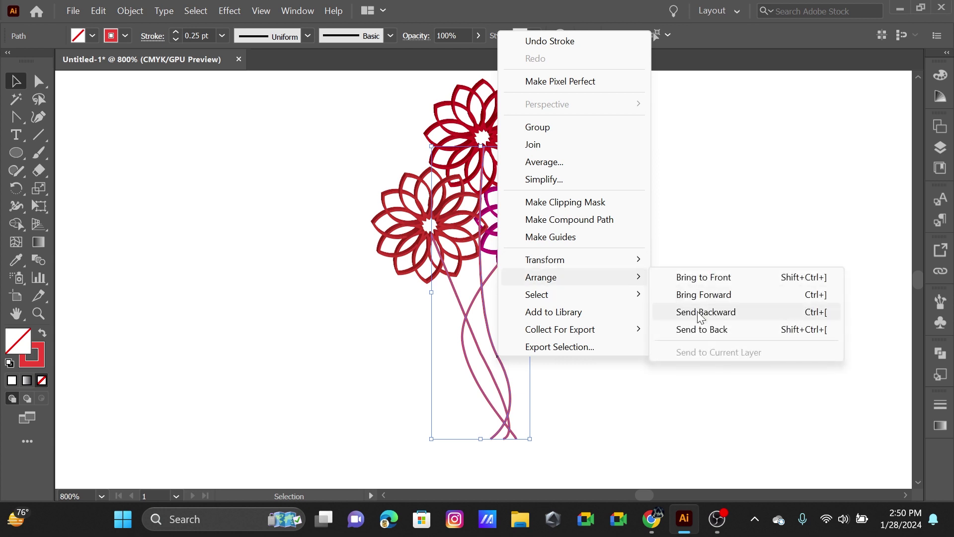
pyautogui.click(702, 330)
pyautogui.click(612, 328)
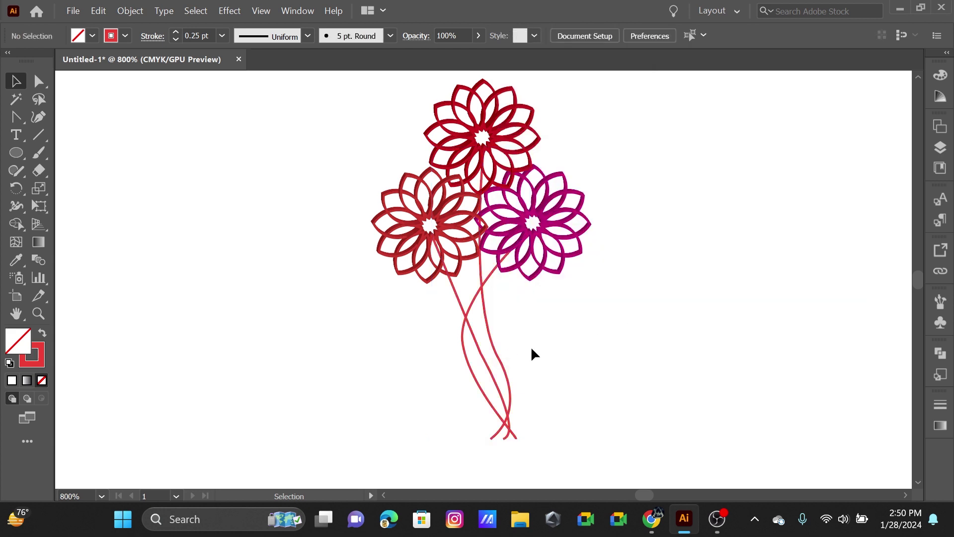
# - Draw a wavy pot-rim line with the Pen tool across the stems' base, left to right
pyautogui.scroll(-2, 524, 328)
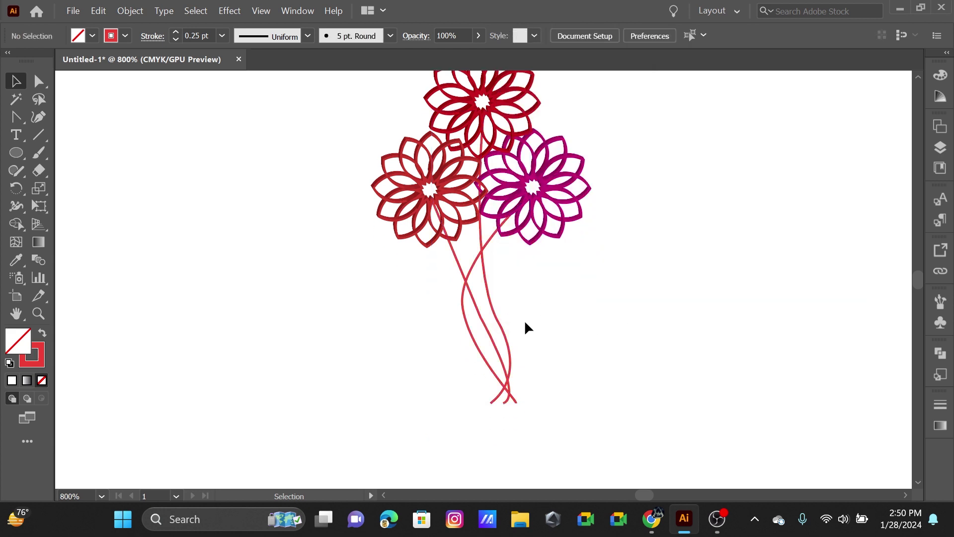
pyautogui.scroll(-1, 498, 320)
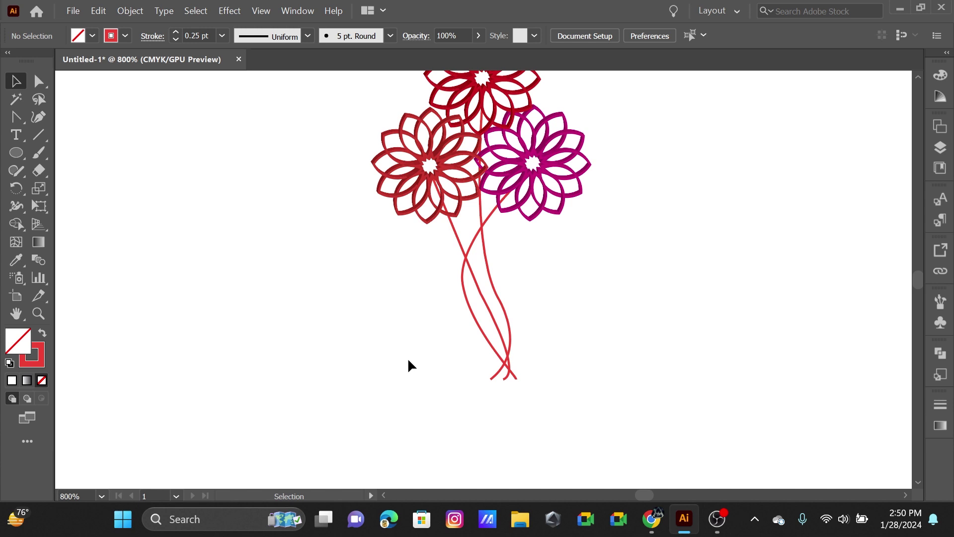
pyautogui.press('p')
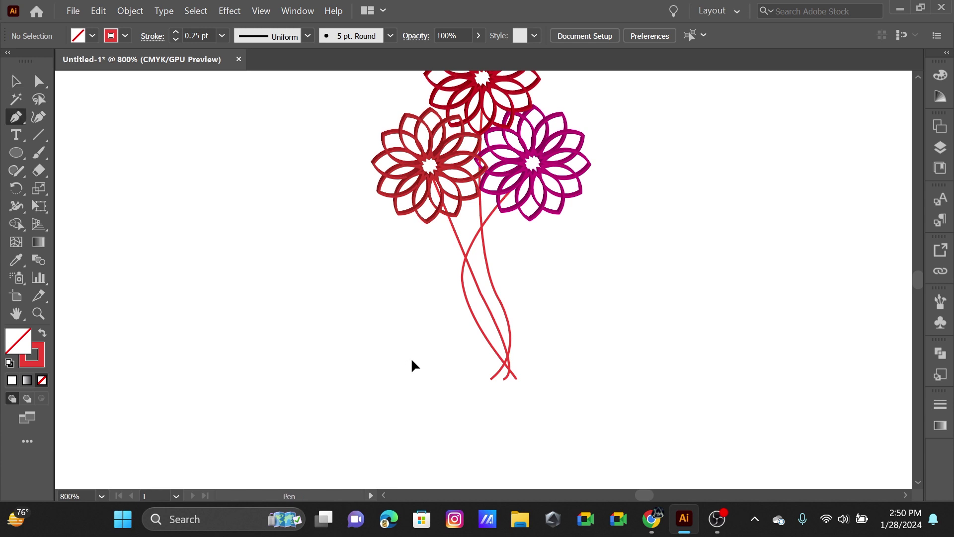
pyautogui.click(412, 364)
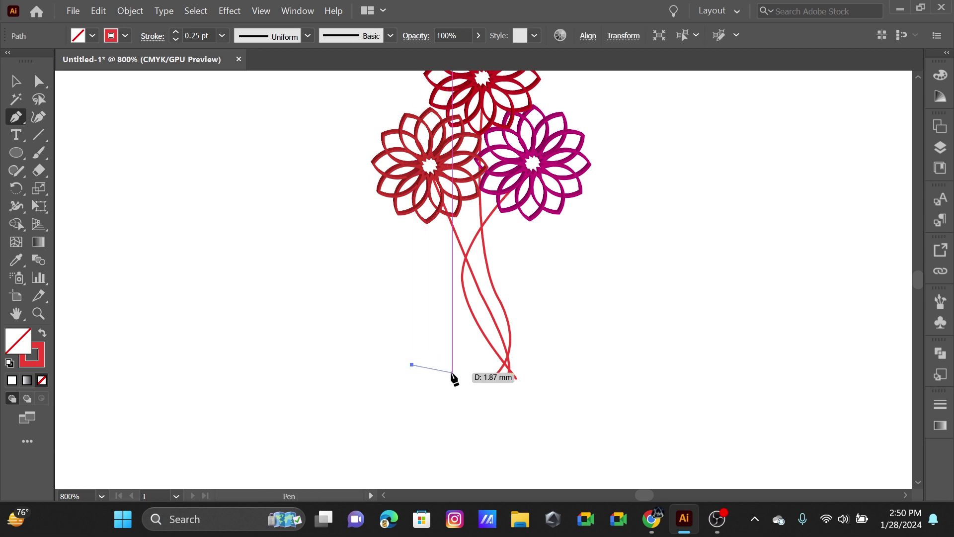
pyautogui.moveTo(447, 368); pyautogui.dragTo(486, 373)
pyautogui.click(447, 367)
pyautogui.click(483, 370)
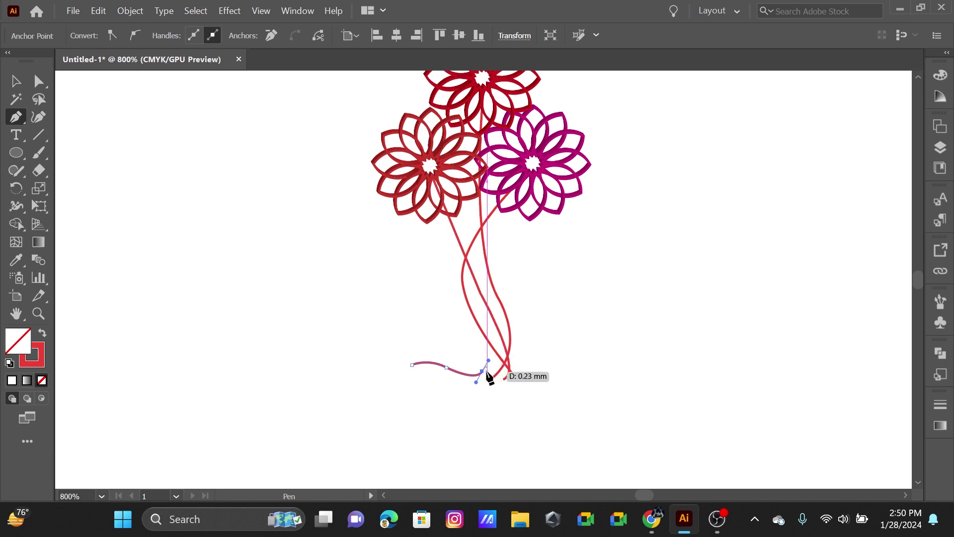
pyautogui.click(482, 371)
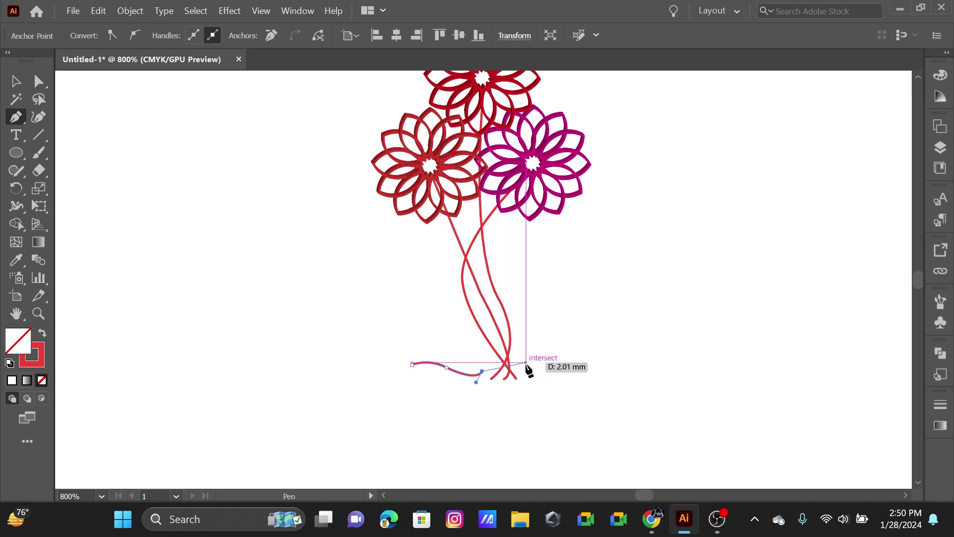
pyautogui.moveTo(525, 368); pyautogui.dragTo(529, 370)
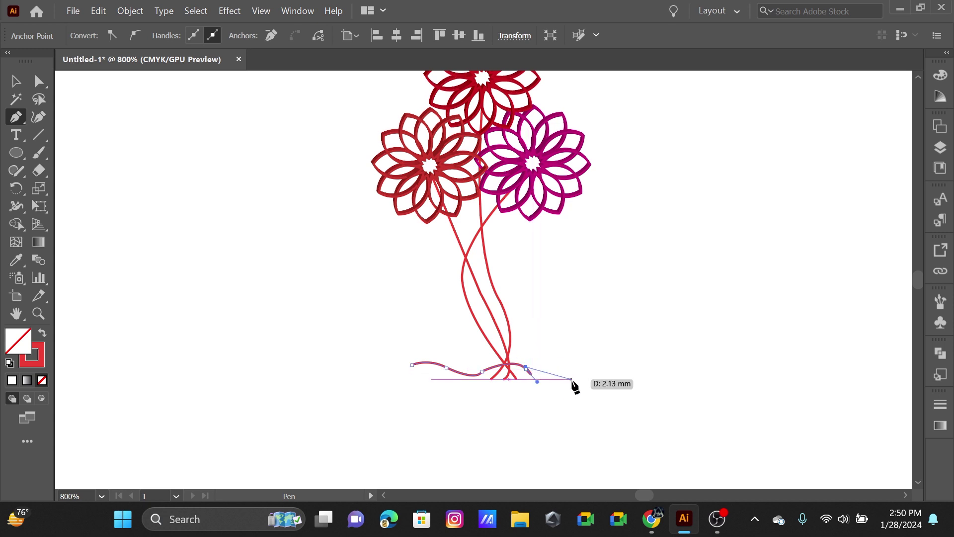
pyautogui.moveTo(582, 375)
pyautogui.mouseDown()
pyautogui.moveTo(597, 349)
pyautogui.moveTo(611, 360)
pyautogui.mouseUp()
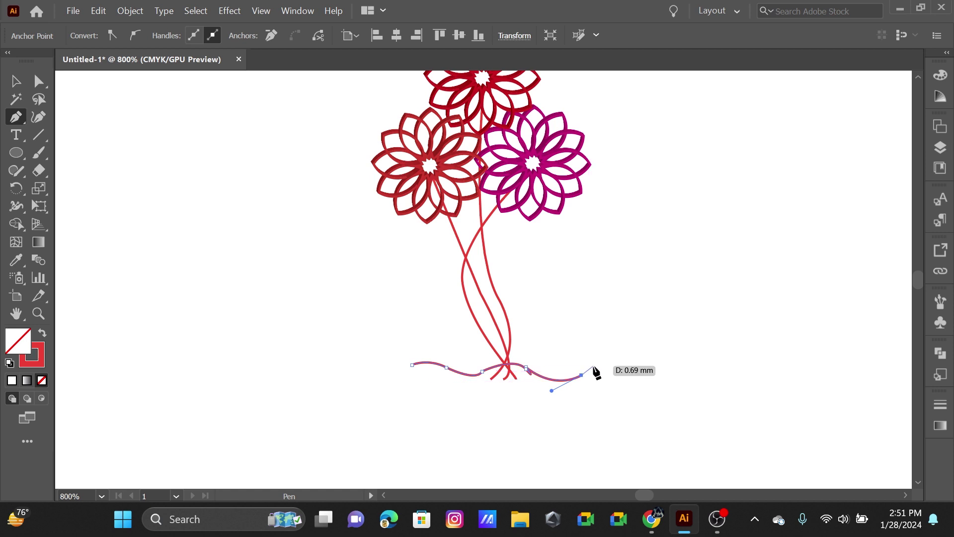
pyautogui.click(593, 368)
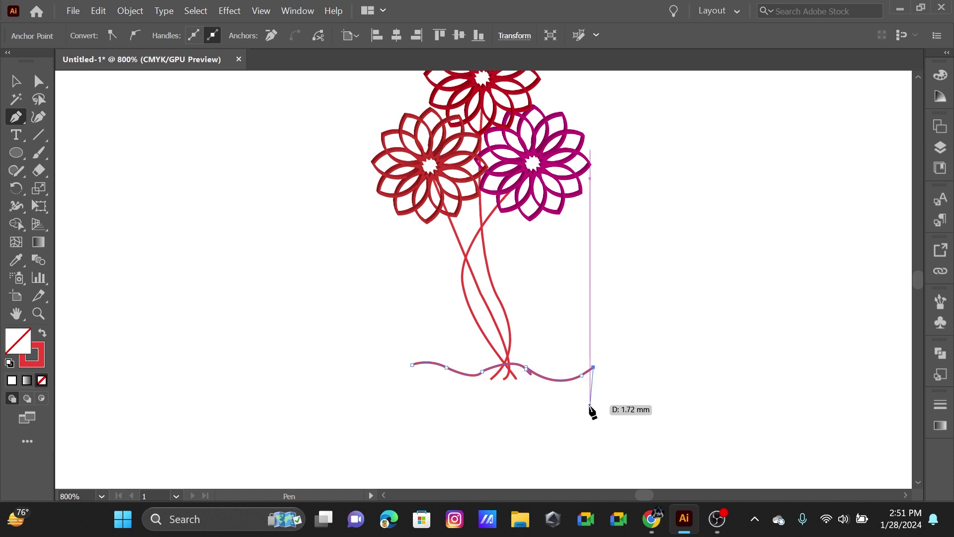
pyautogui.scroll(-2, 583, 456)
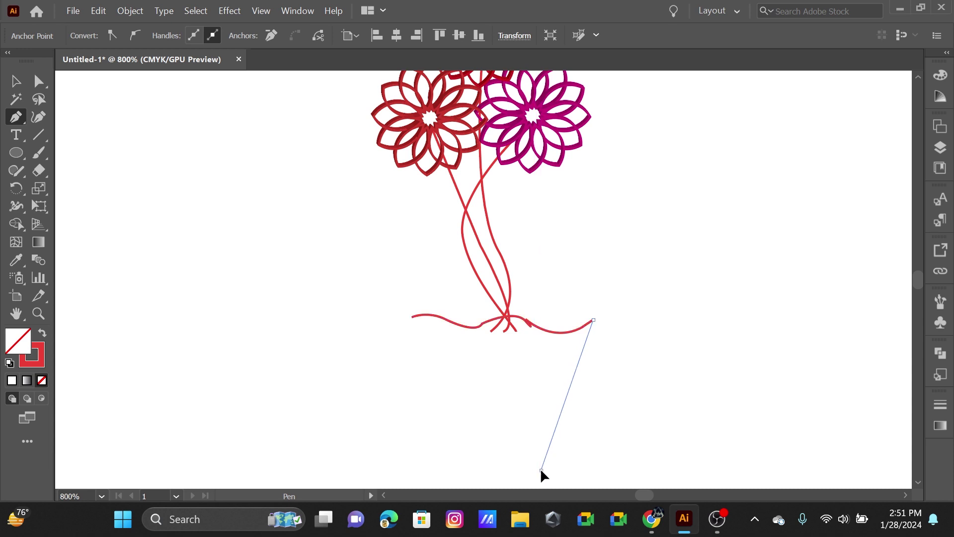
# - Add two bottom corners to close the pot into a trapezoid, then lower its top-left corner slightly
pyautogui.click(541, 470)
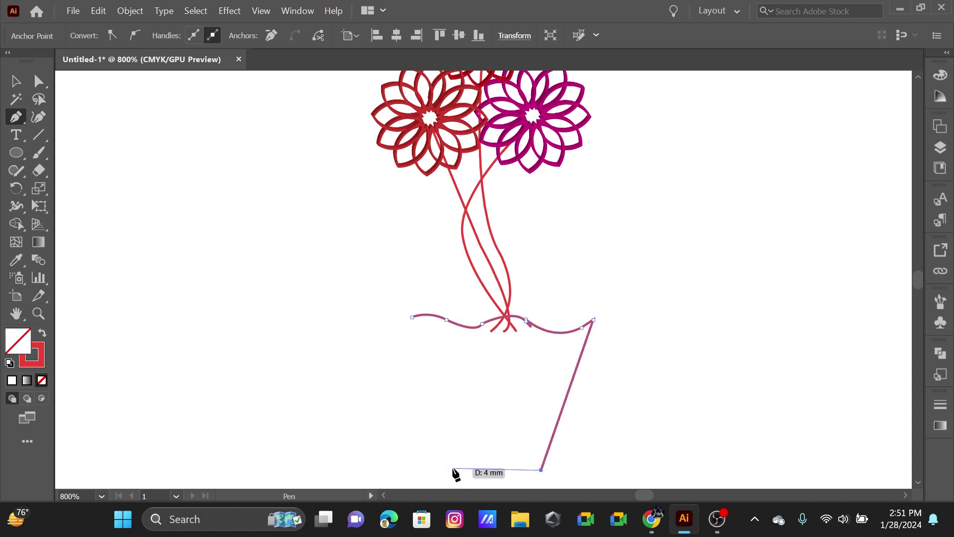
pyautogui.click(456, 471)
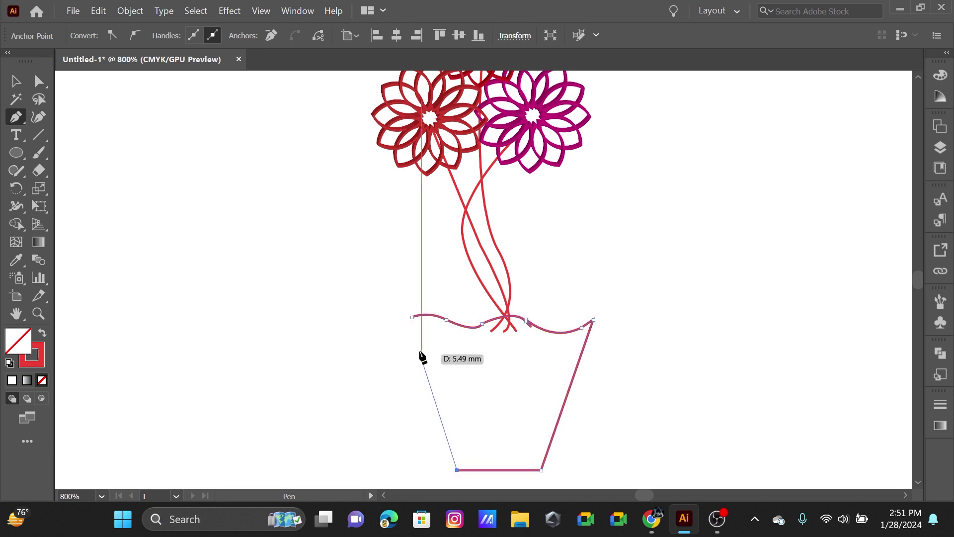
pyautogui.click(412, 317)
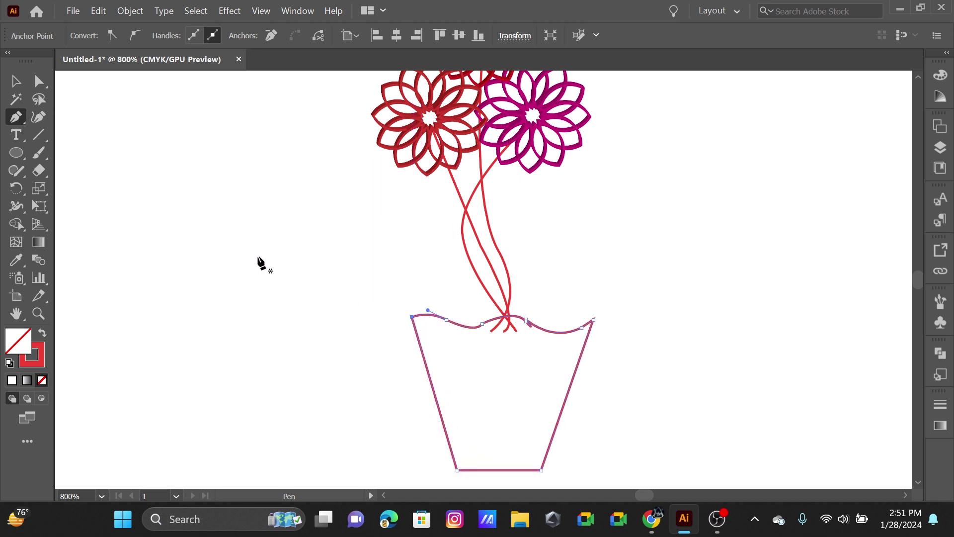
pyautogui.click(39, 80)
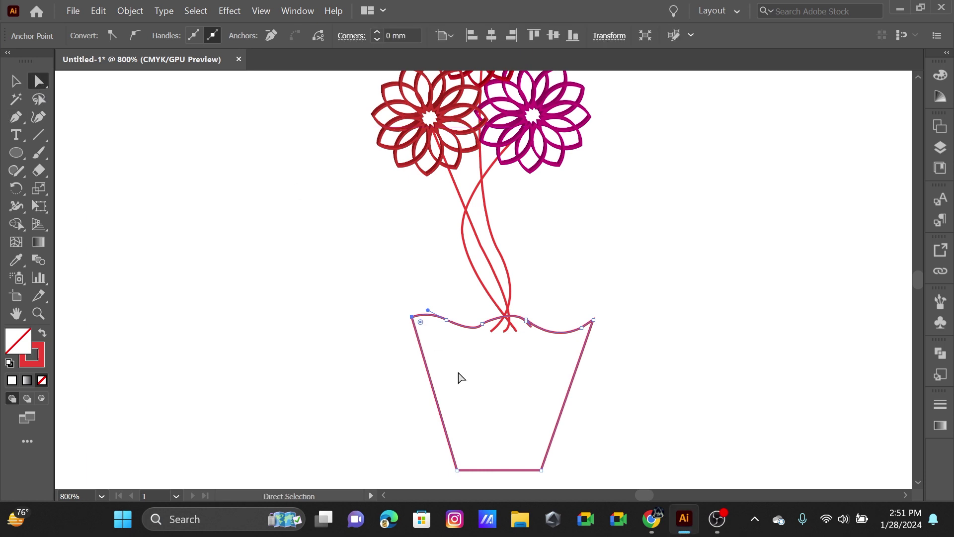
pyautogui.moveTo(413, 318); pyautogui.dragTo(415, 328)
# - Shorten the flower pot by dragging its bottom edge upward
pyautogui.press('v')
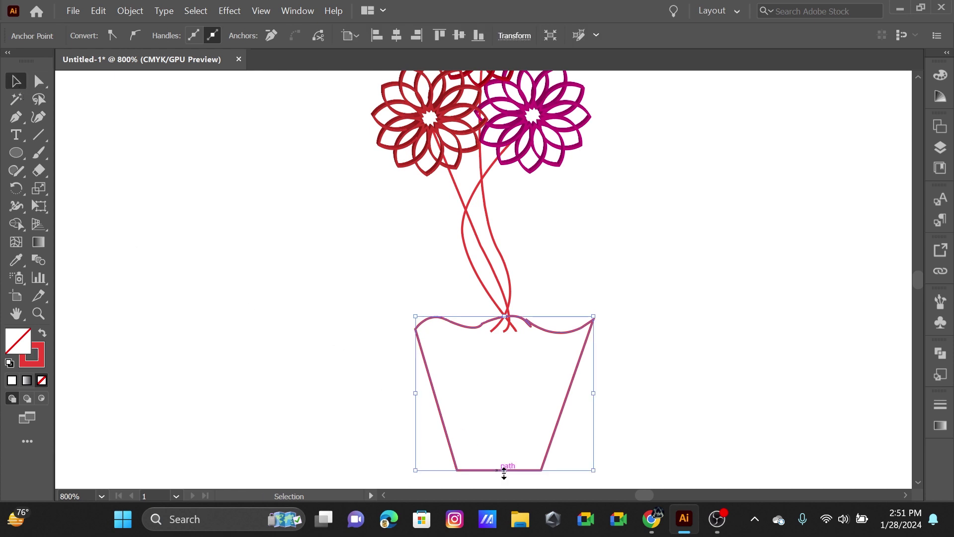
pyautogui.moveTo(504, 470); pyautogui.dragTo(512, 439)
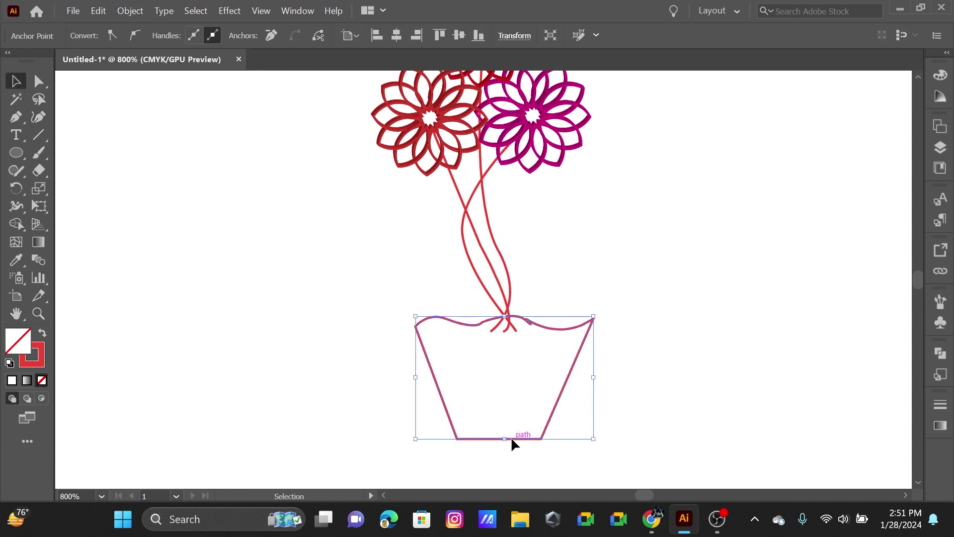
pyautogui.click(637, 402)
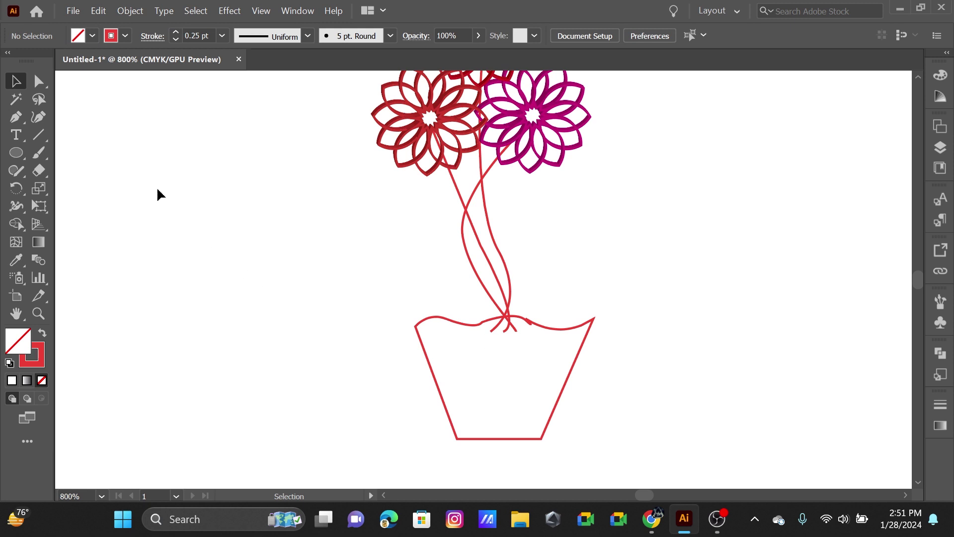
# - Move the pot's top-right rim anchor down and slightly inward
pyautogui.click(39, 81)
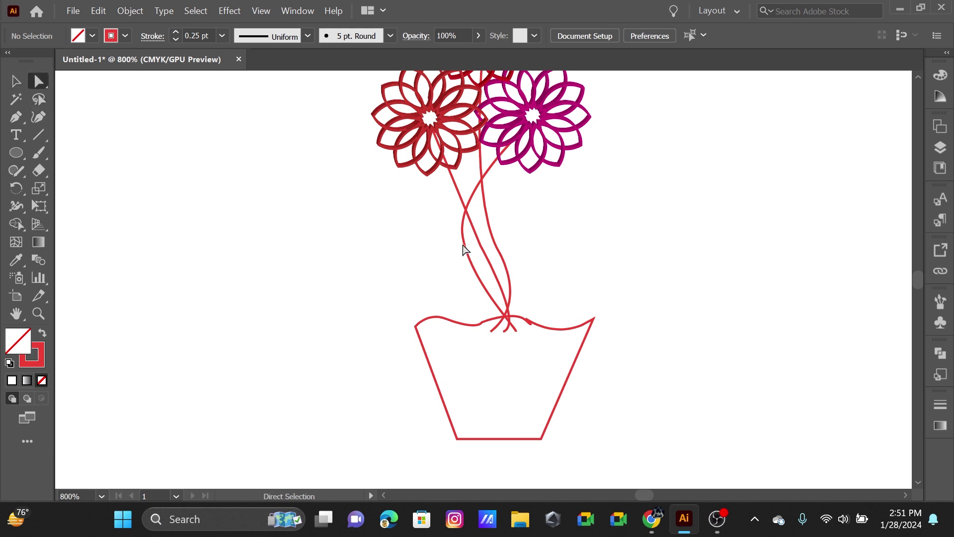
pyautogui.click(593, 318)
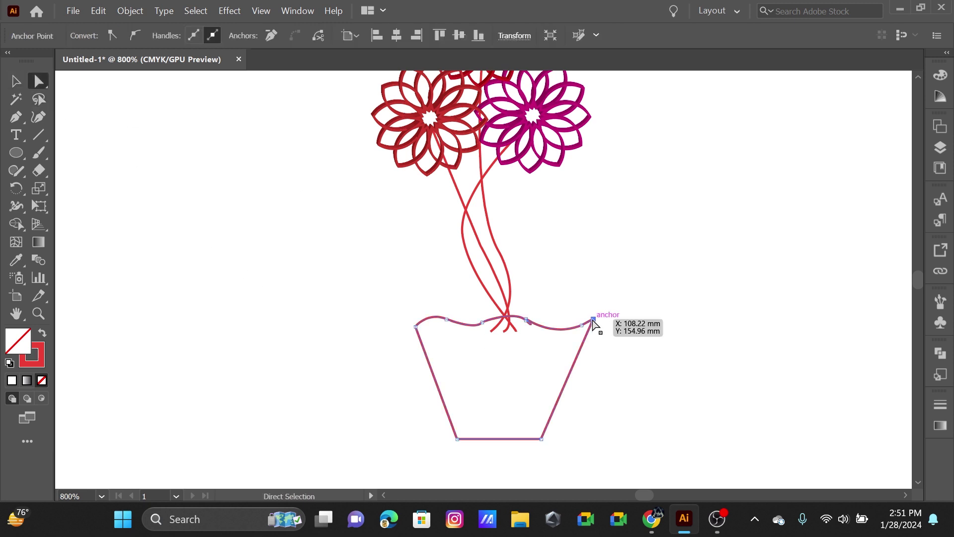
pyautogui.moveTo(593, 320); pyautogui.dragTo(584, 328)
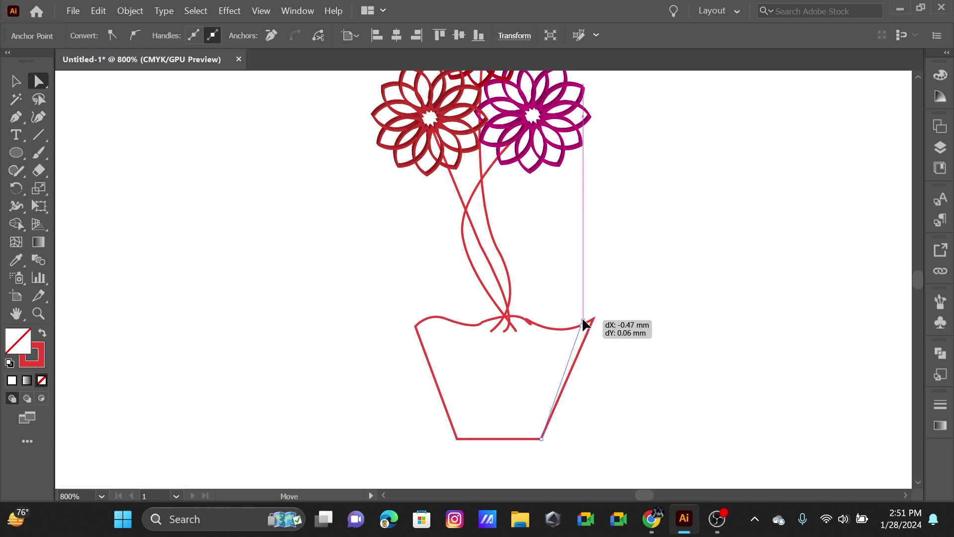
pyautogui.moveTo(584, 323); pyautogui.dragTo(582, 325)
pyautogui.click(611, 377)
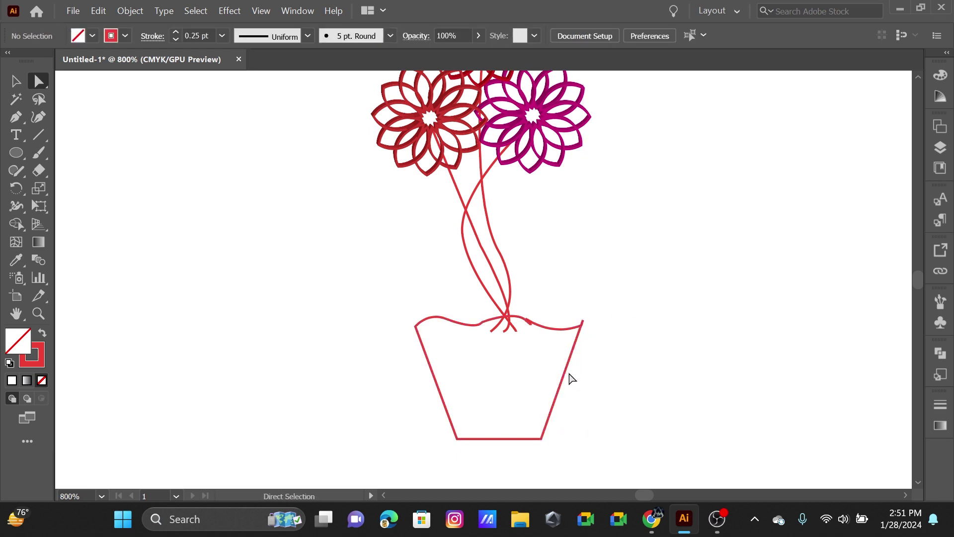
pyautogui.press('ctrl')
# - Straighten the rim's right stretch into a level edge meeting the top-right corner anchor
pyautogui.scroll(2, 544, 337)
pyautogui.scroll(1, 544, 337)
pyautogui.click(508, 284)
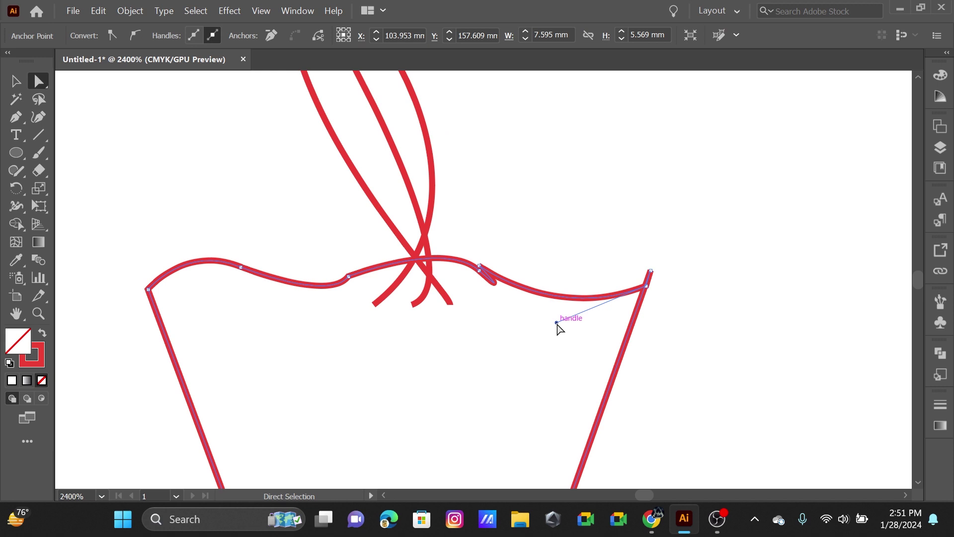
pyautogui.moveTo(556, 322); pyautogui.dragTo(557, 312)
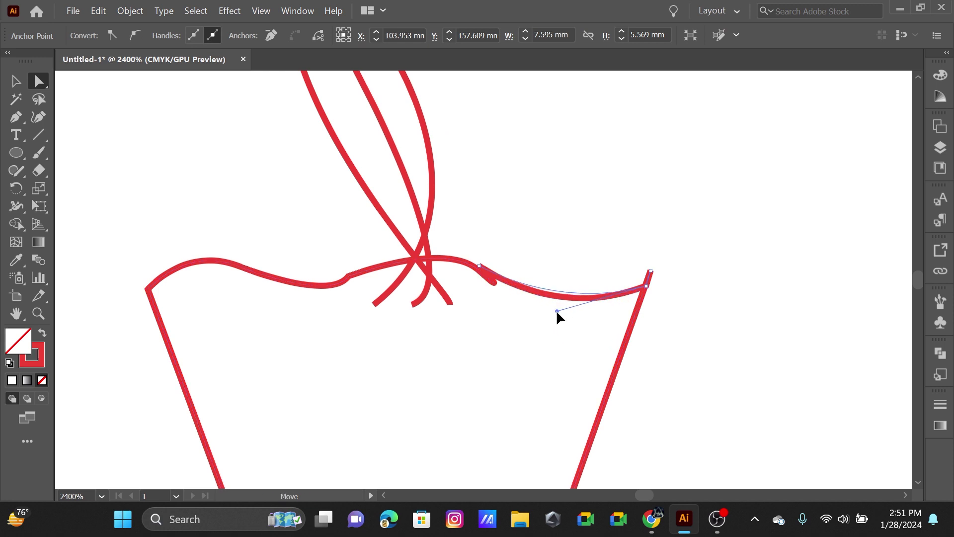
pyautogui.keyDown('ctrl'); pyautogui.click(571, 294); pyautogui.keyUp('ctrl')
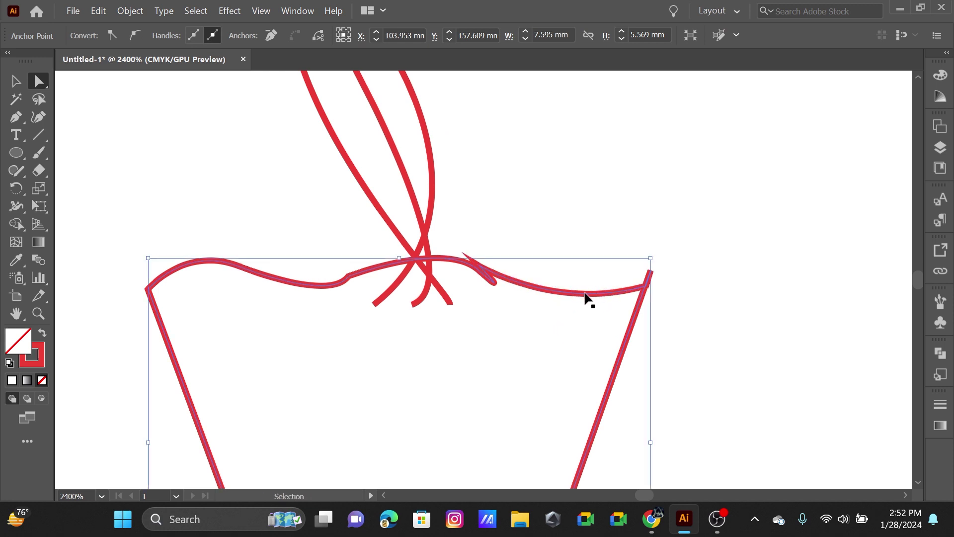
pyautogui.click(640, 298)
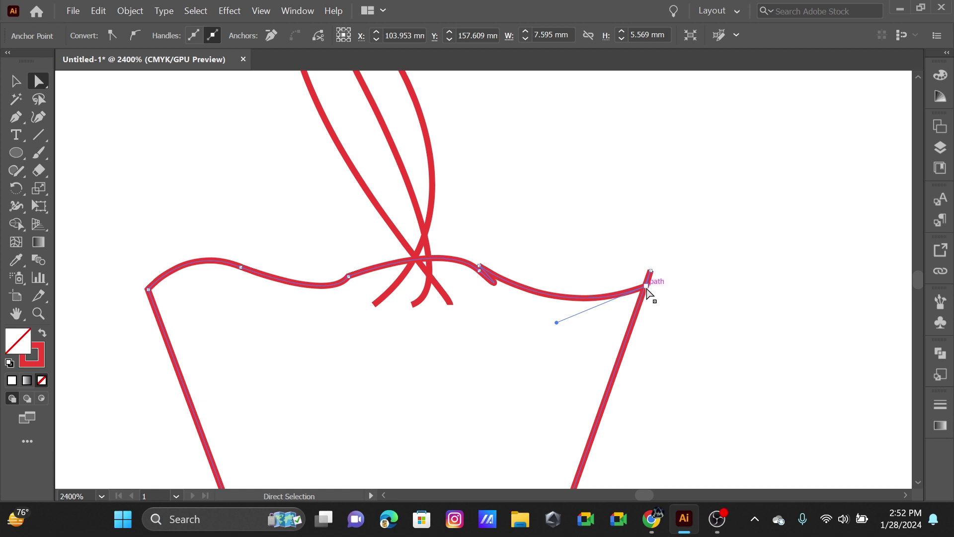
pyautogui.click(647, 294)
pyautogui.moveTo(645, 289); pyautogui.dragTo(644, 287)
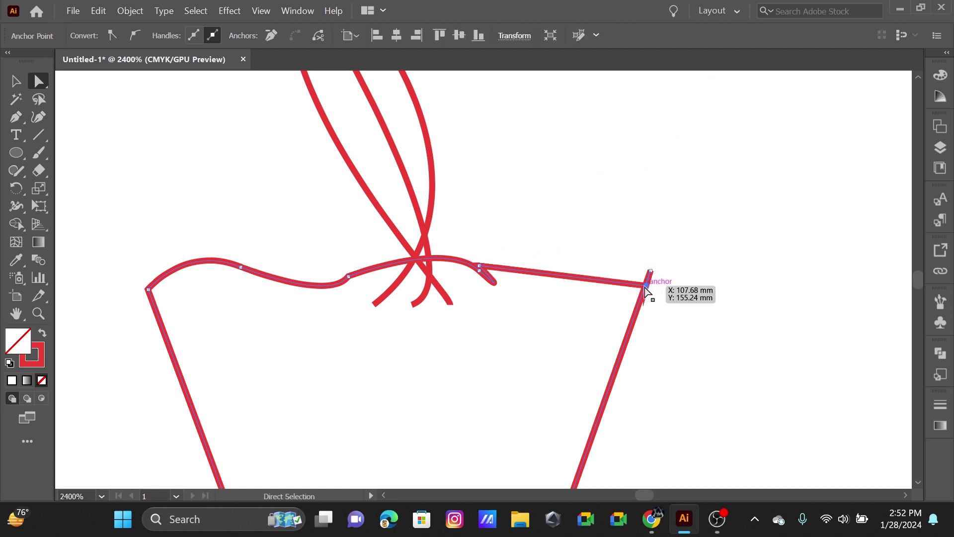
pyautogui.press('Up')
pyautogui.press('Up')
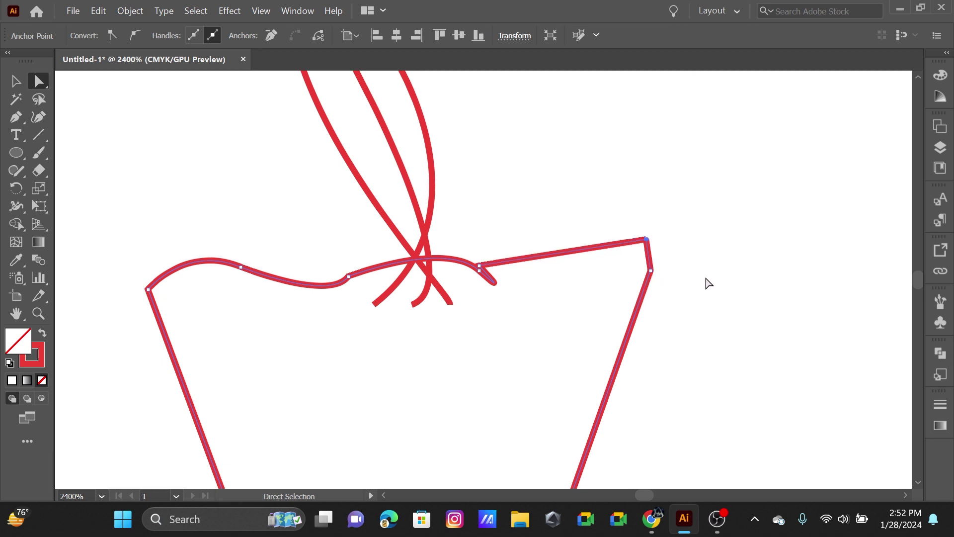
pyautogui.press('Down')
pyautogui.press('Down')
pyautogui.press('Up')
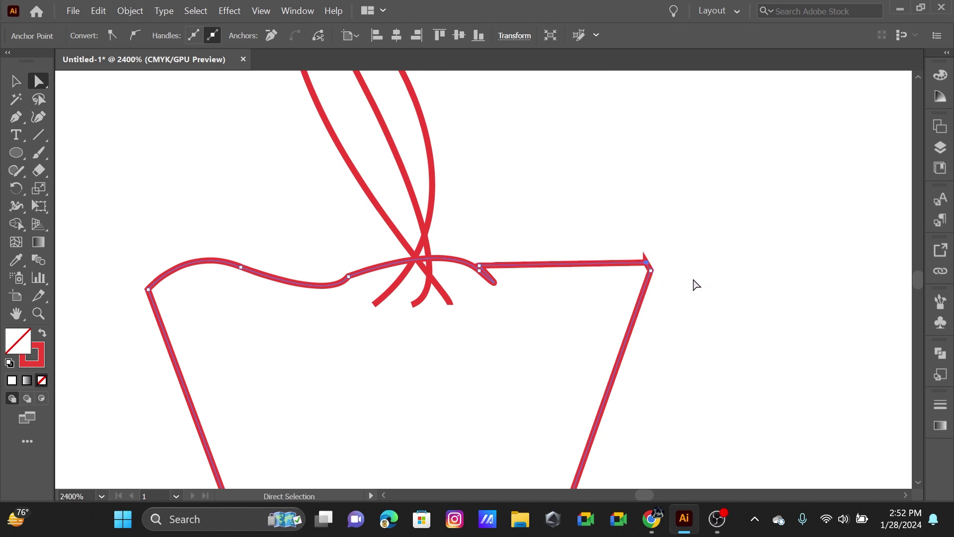
pyautogui.press('Down')
pyautogui.press('Down')
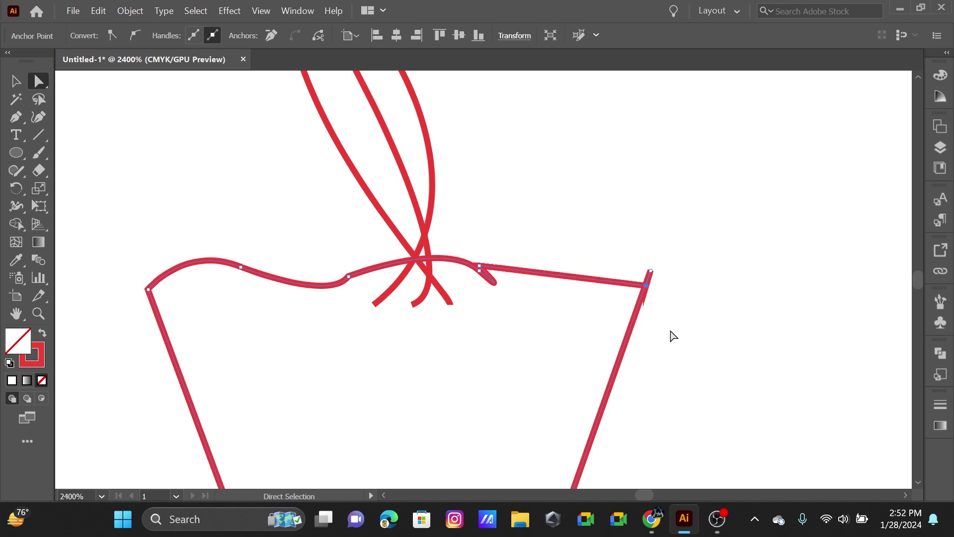
# - Swap fill and stroke so the pot becomes solid red with no outline
pyautogui.scroll(-3, 673, 336)
pyautogui.scroll(-3, 668, 329)
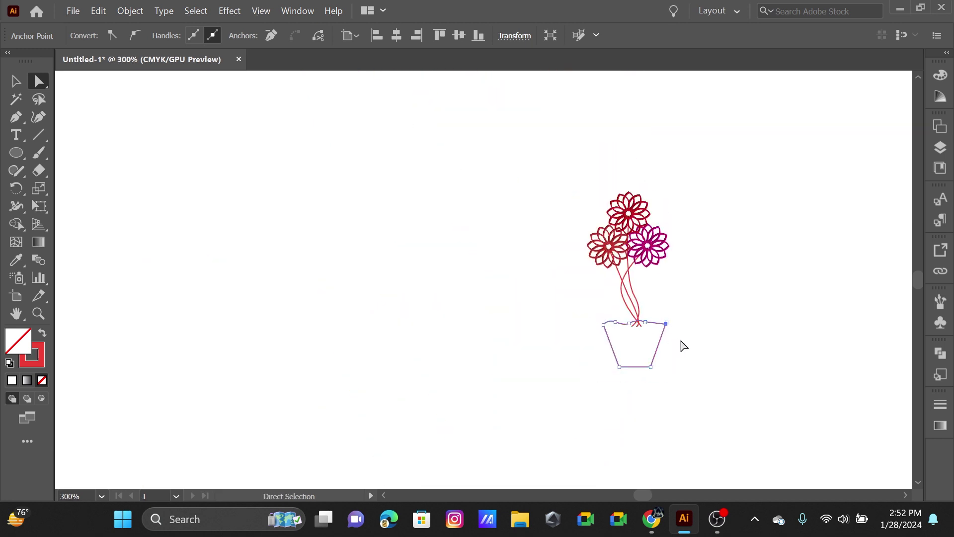
pyautogui.scroll(2, 753, 351)
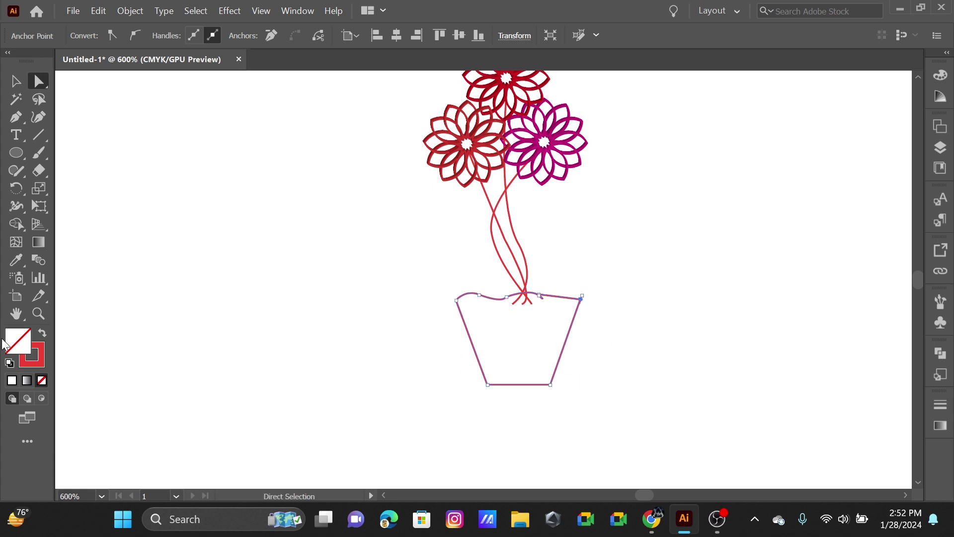
pyautogui.click(42, 336)
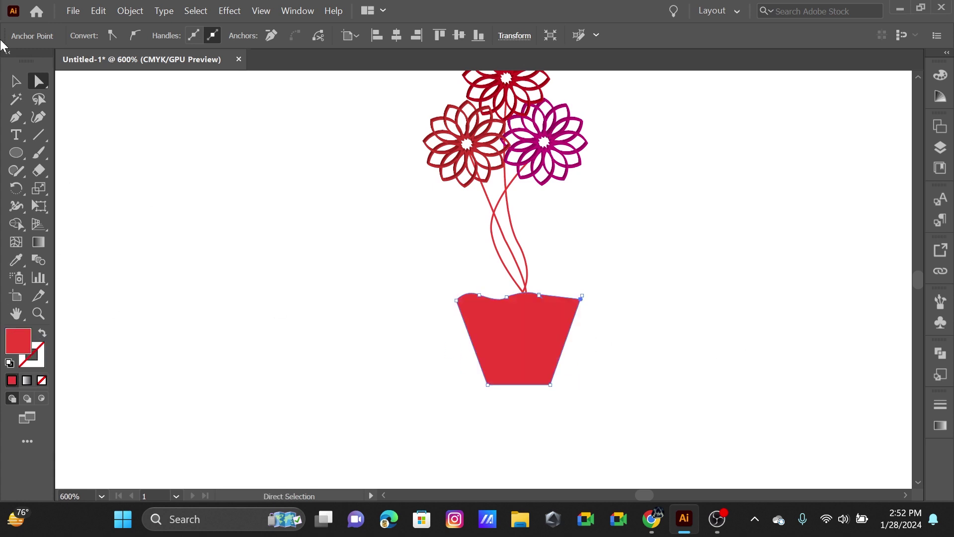
pyautogui.click(233, 250)
pyautogui.scroll(1, 284, 251)
pyautogui.click(507, 370)
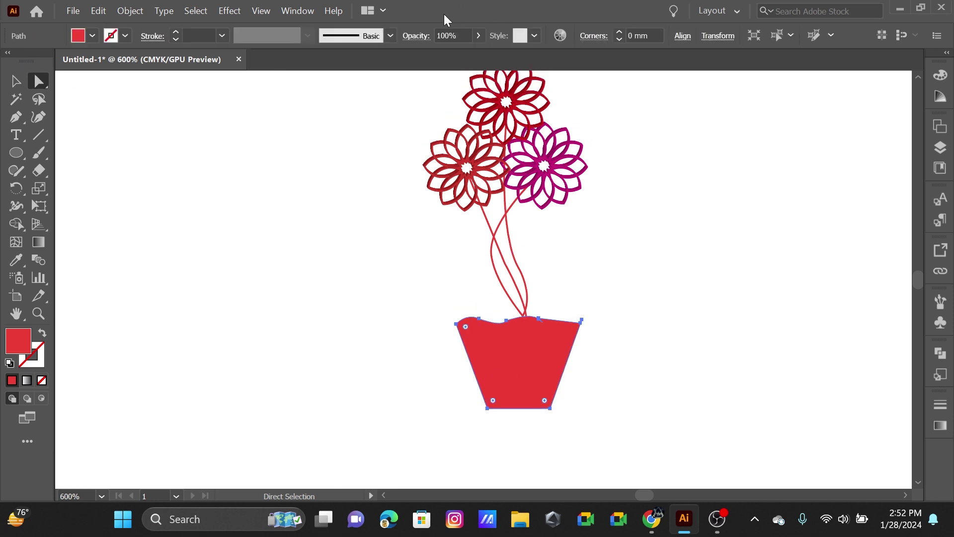
pyautogui.click(479, 36)
pyautogui.click(449, 54)
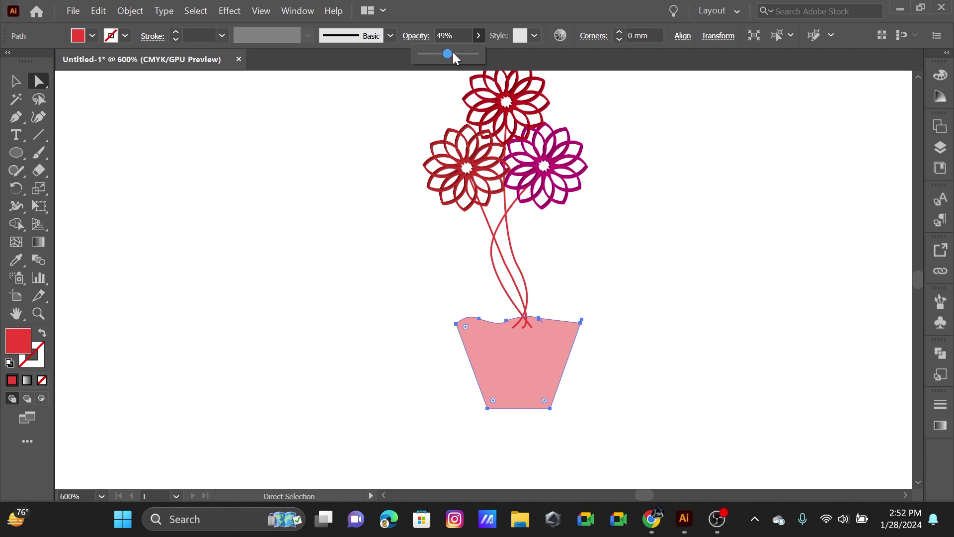
pyautogui.moveTo(453, 53); pyautogui.dragTo(459, 55)
pyautogui.click(464, 54)
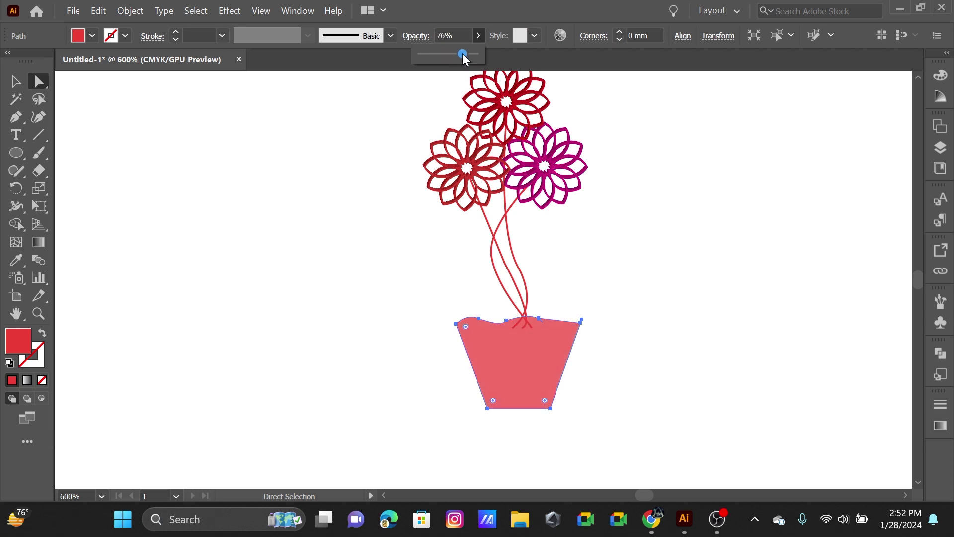
pyautogui.click(302, 187)
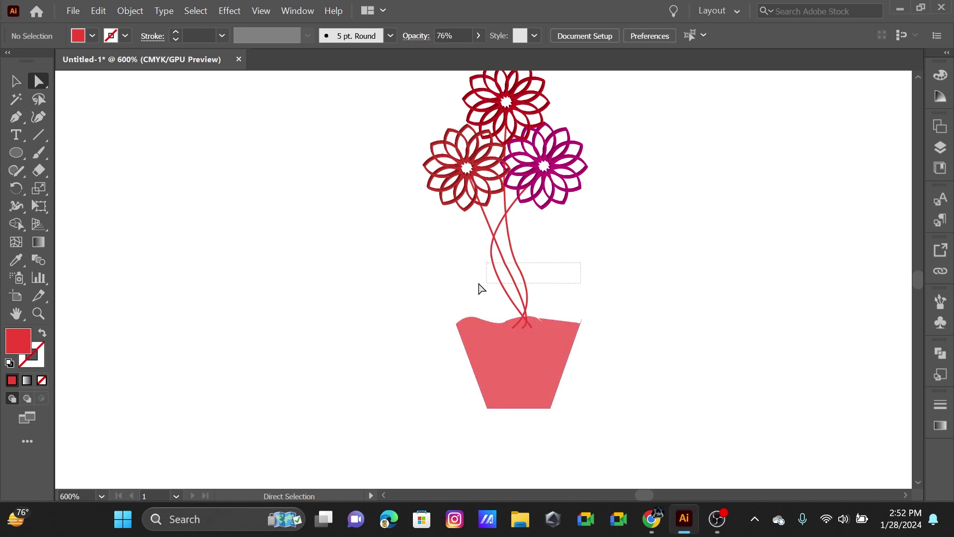
pyautogui.moveTo(580, 263); pyautogui.dragTo(462, 291)
pyautogui.click(602, 276)
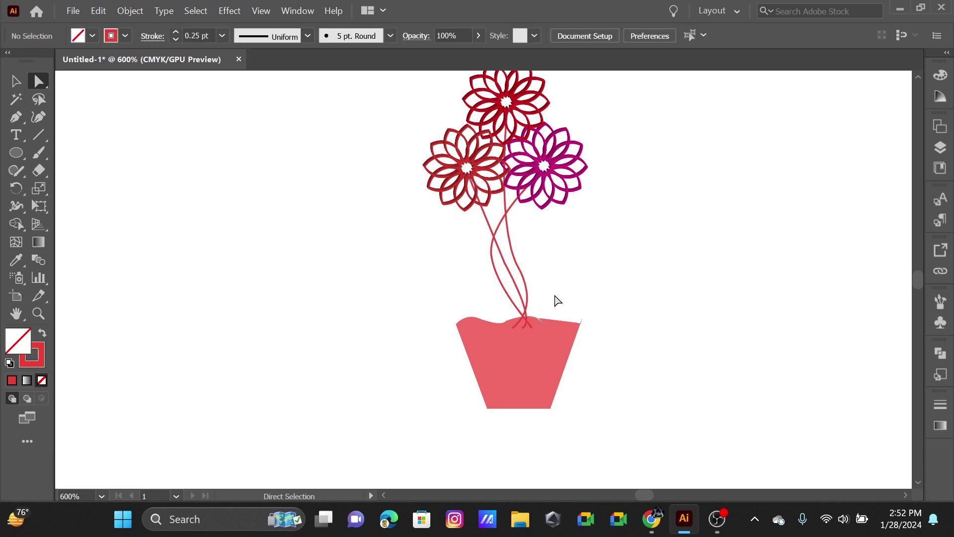
pyautogui.click(529, 367)
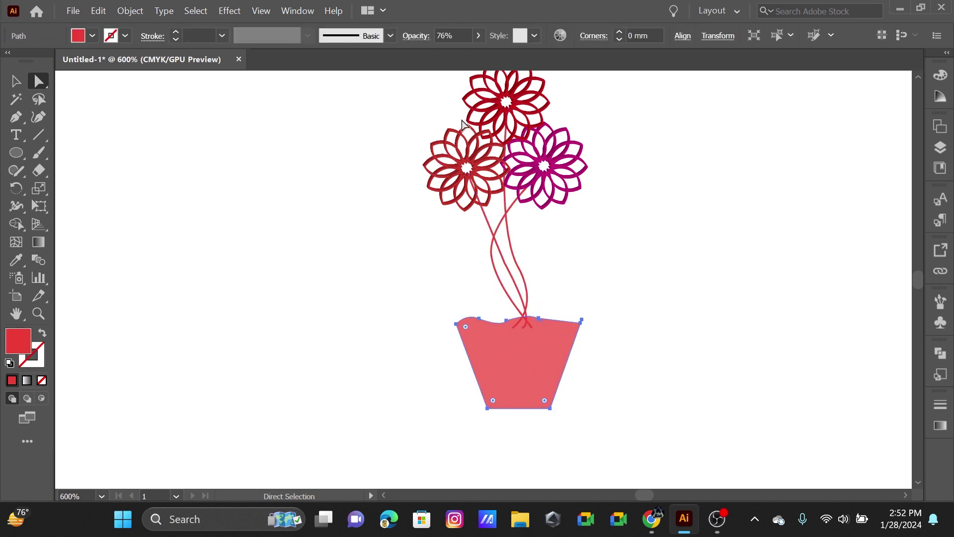
pyautogui.click(478, 36)
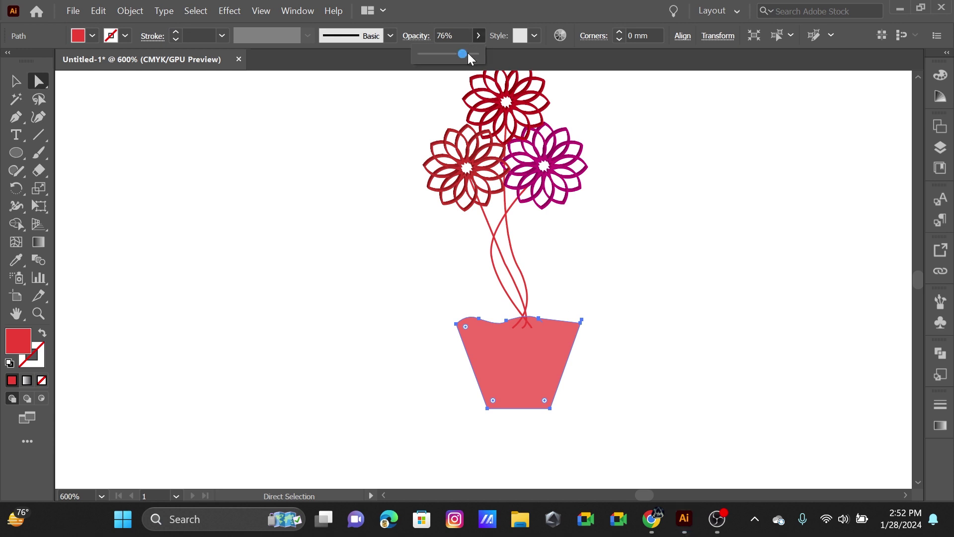
pyautogui.moveTo(471, 54); pyautogui.dragTo(482, 57)
pyautogui.click(330, 124)
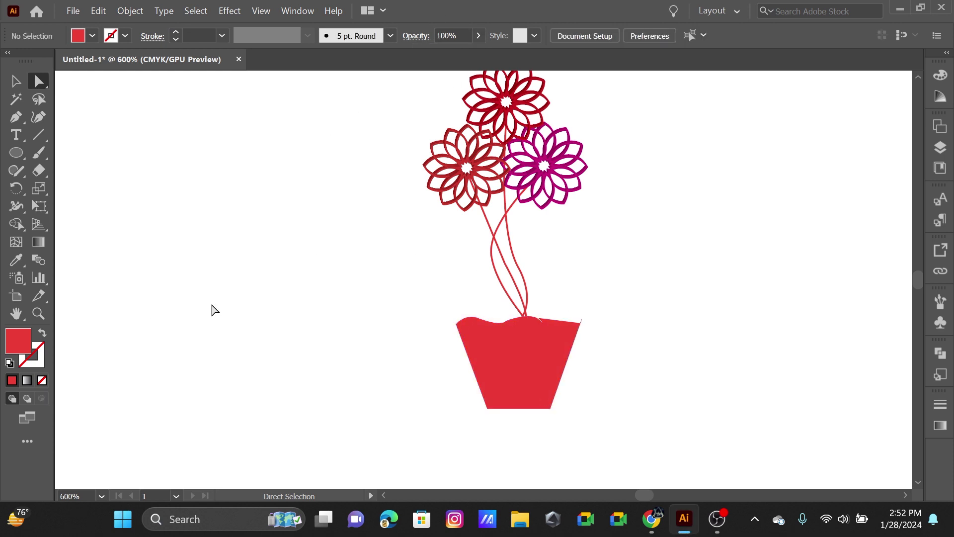
pyautogui.click(93, 36)
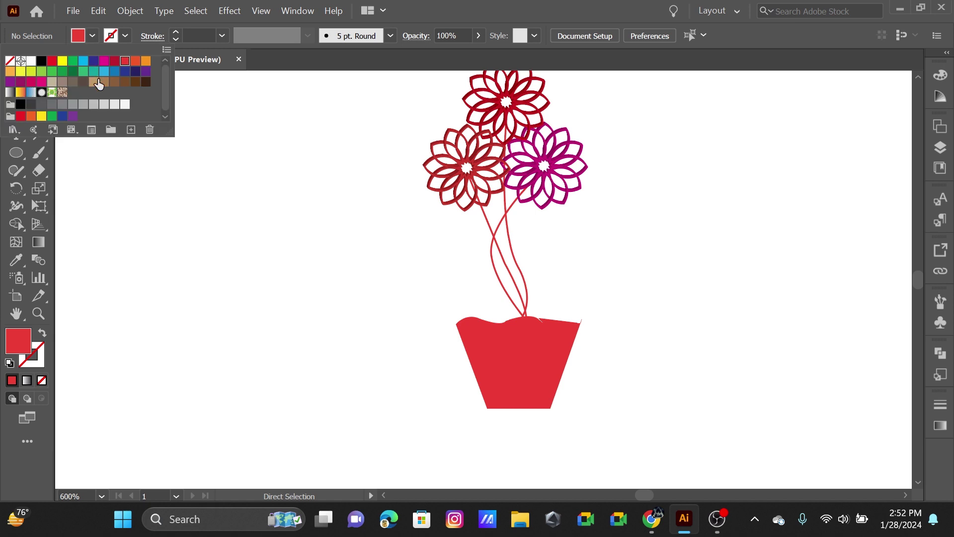
pyautogui.click(136, 62)
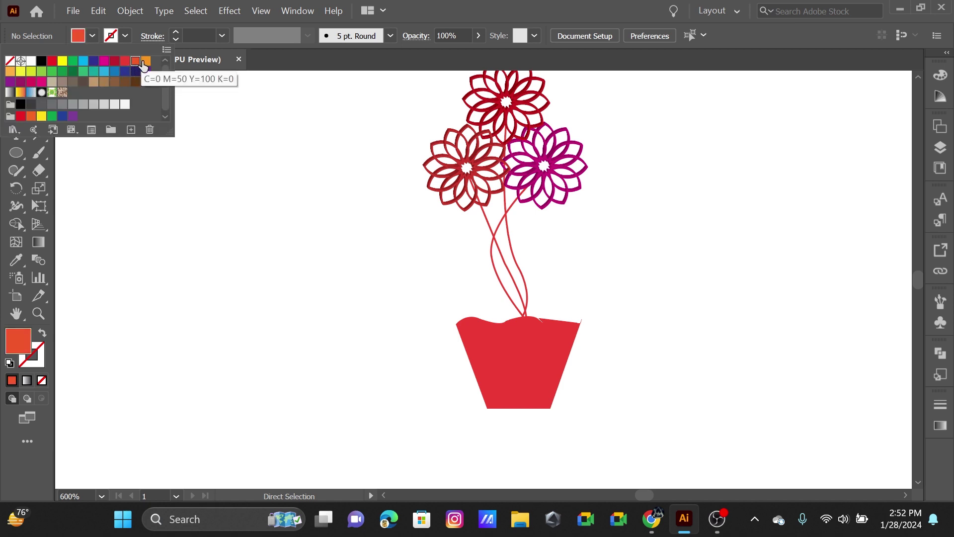
pyautogui.moveTo(401, 356); pyautogui.dragTo(503, 371)
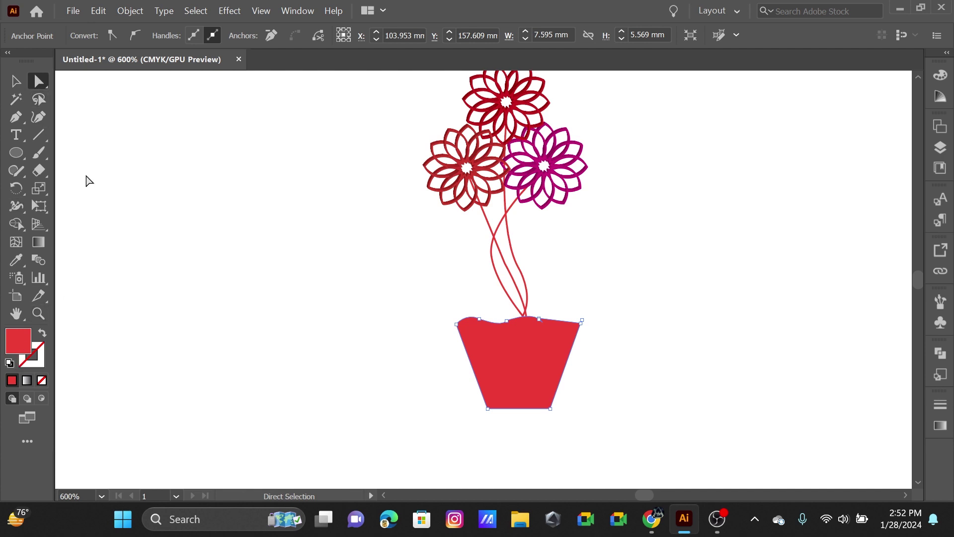
pyautogui.click(427, 382)
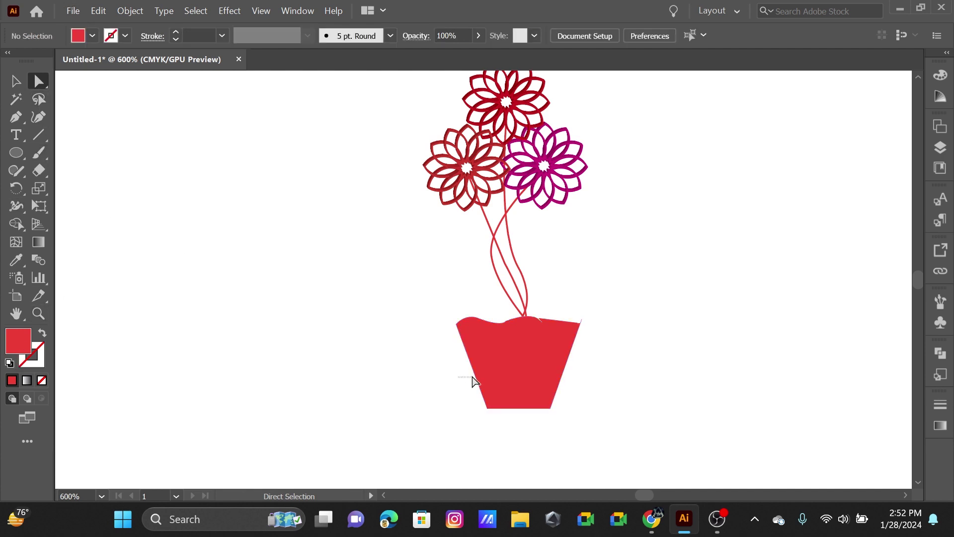
pyautogui.click(18, 84)
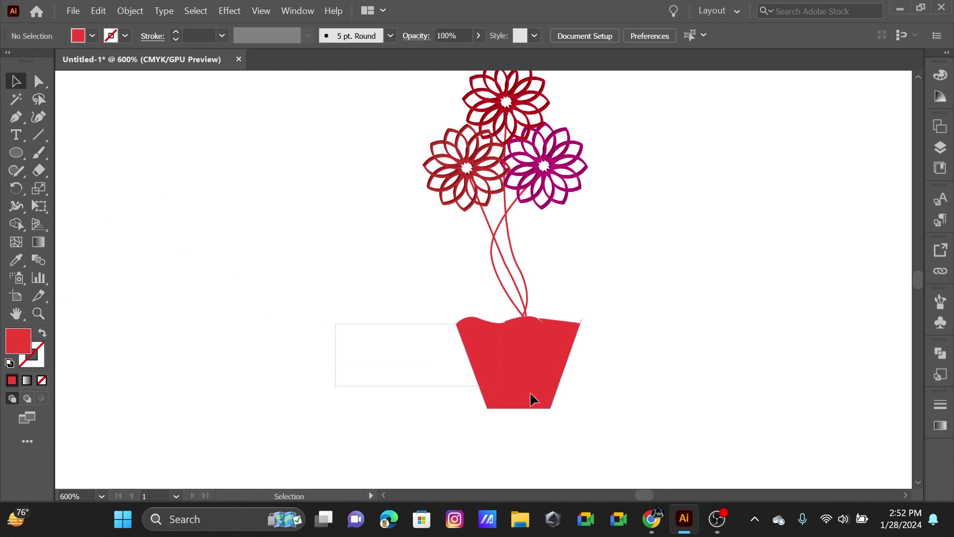
pyautogui.moveTo(337, 324); pyautogui.dragTo(505, 371)
pyautogui.click(281, 230)
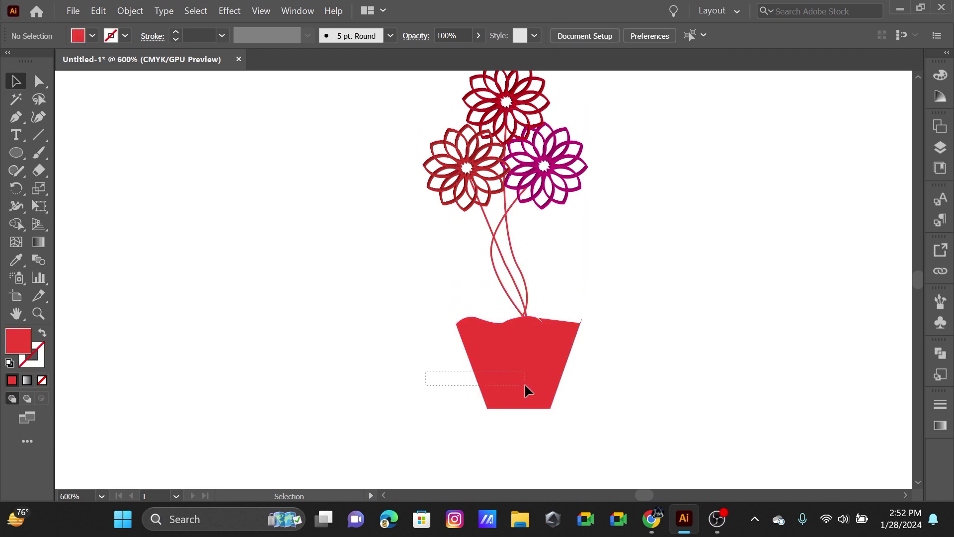